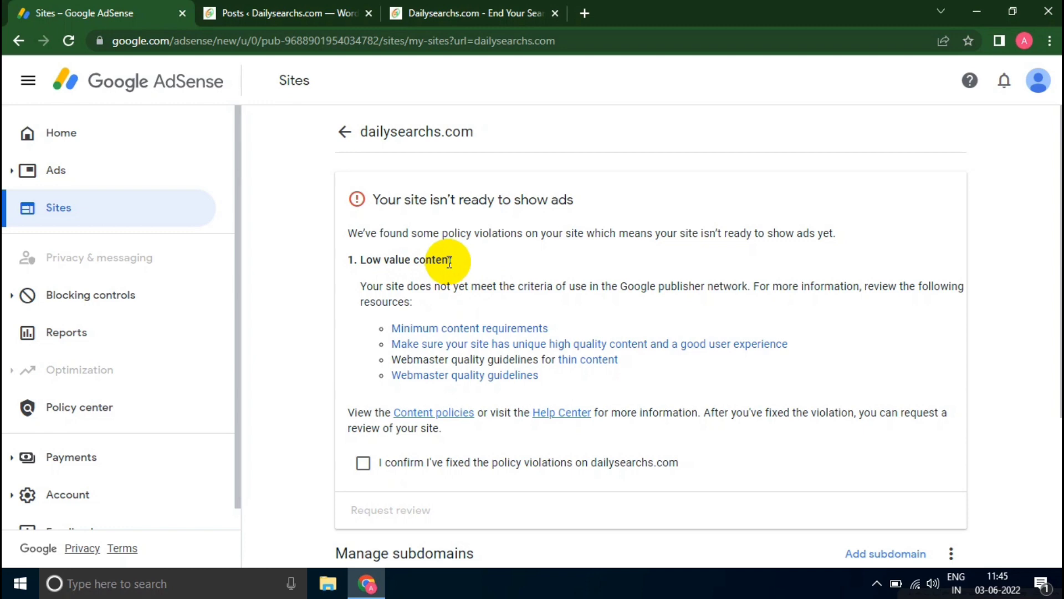
Step: Switch to the live Dailysearchs.com site and look over the posts on its home page
click(429, 9)
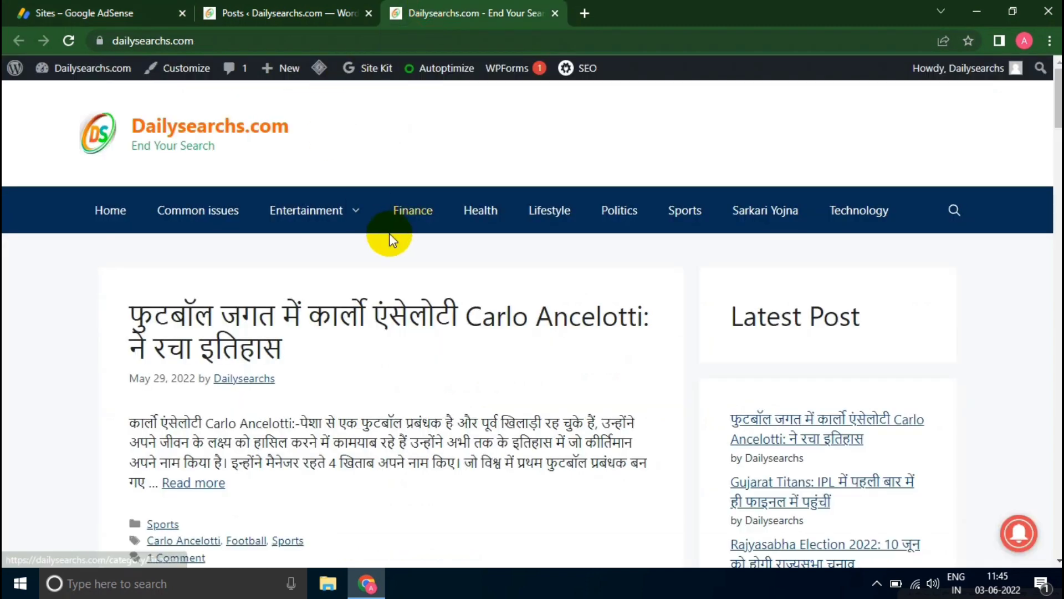
scroll(384, 347, down, 5)
scroll(332, 360, down, 2)
scroll(347, 366, up, 6)
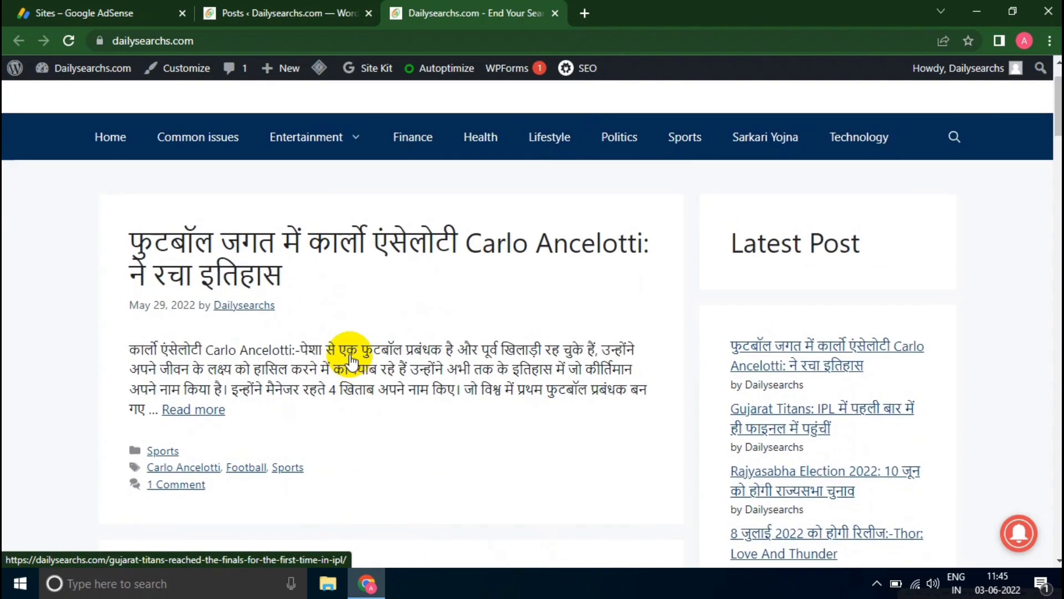
scroll(350, 359, up, 2)
Step: Find the post "RRR Makes New Record 2022" in the WordPress posts list and open it for editing
click(286, 13)
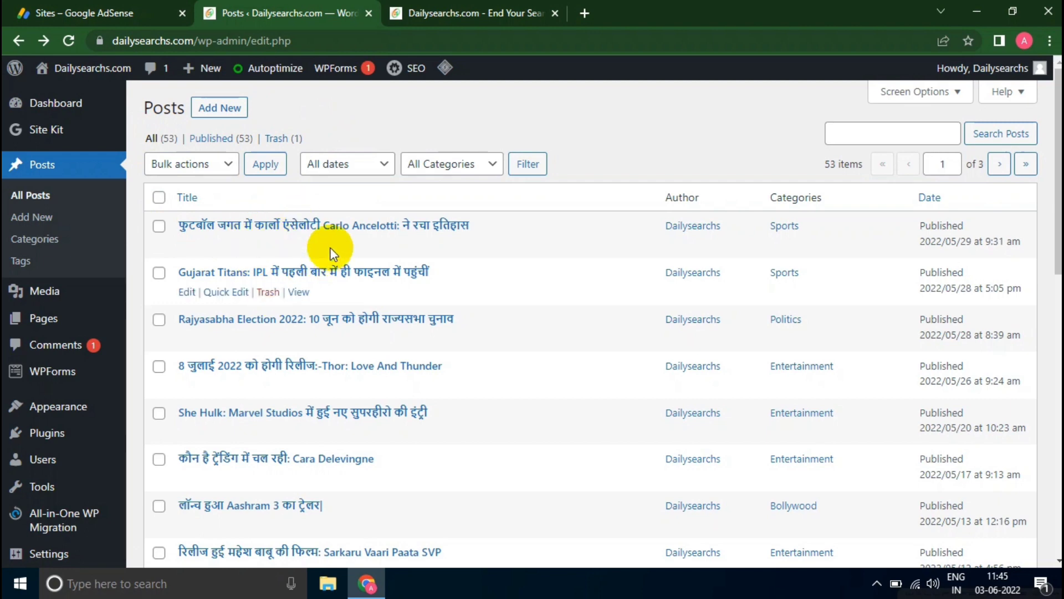
scroll(349, 319, down, 3)
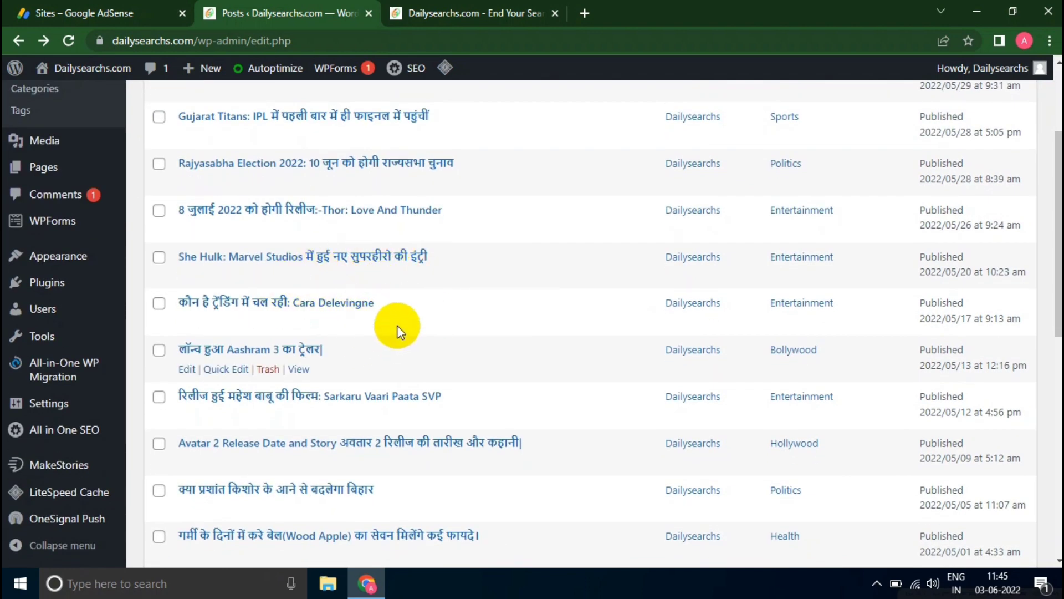
scroll(396, 332, down, 2)
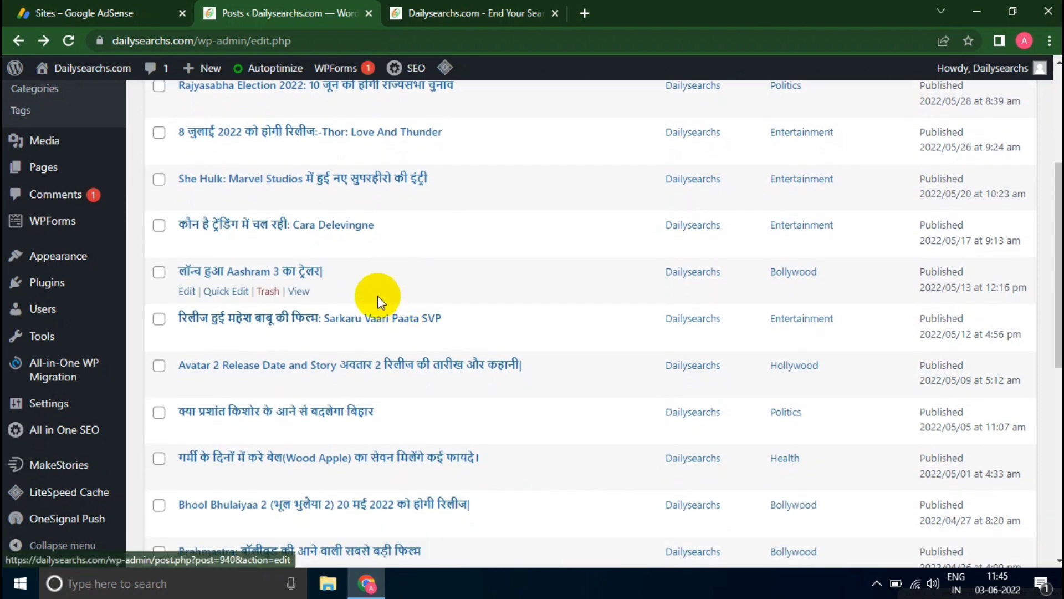
scroll(392, 291, up, 3)
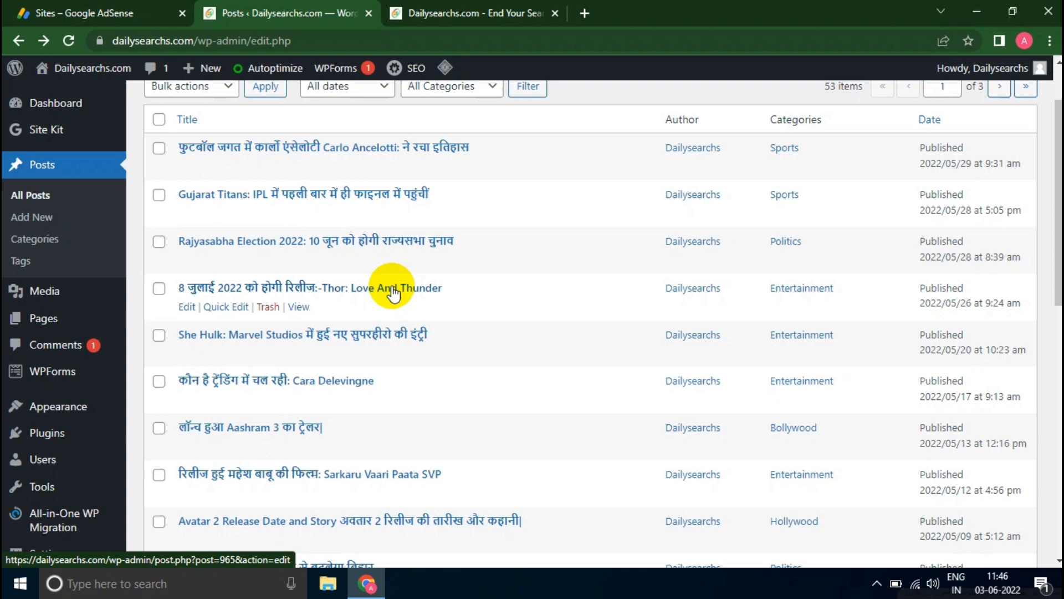
scroll(363, 291, down, 4)
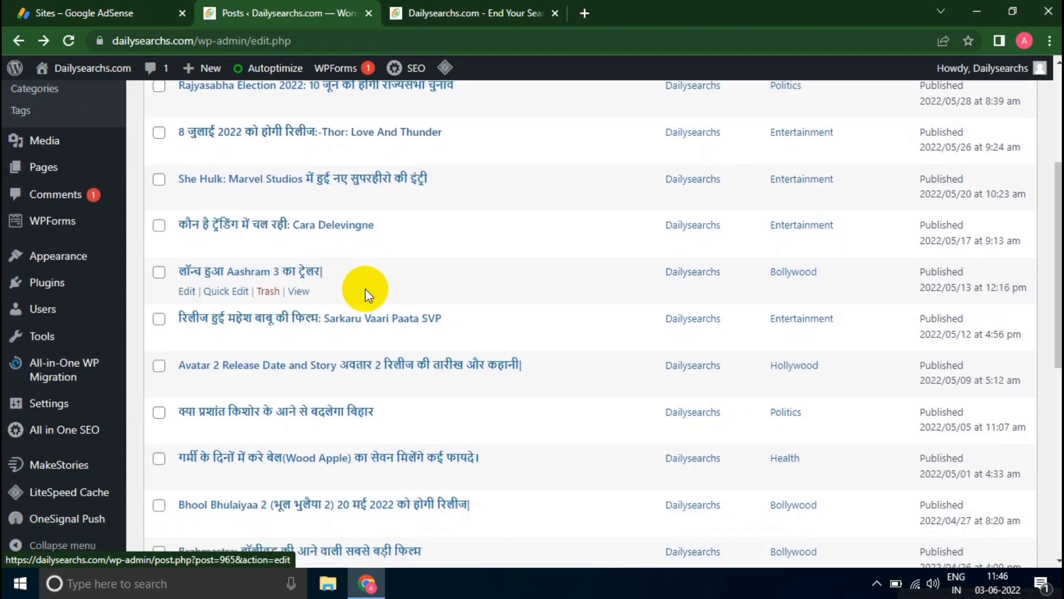
scroll(348, 303, down, 1)
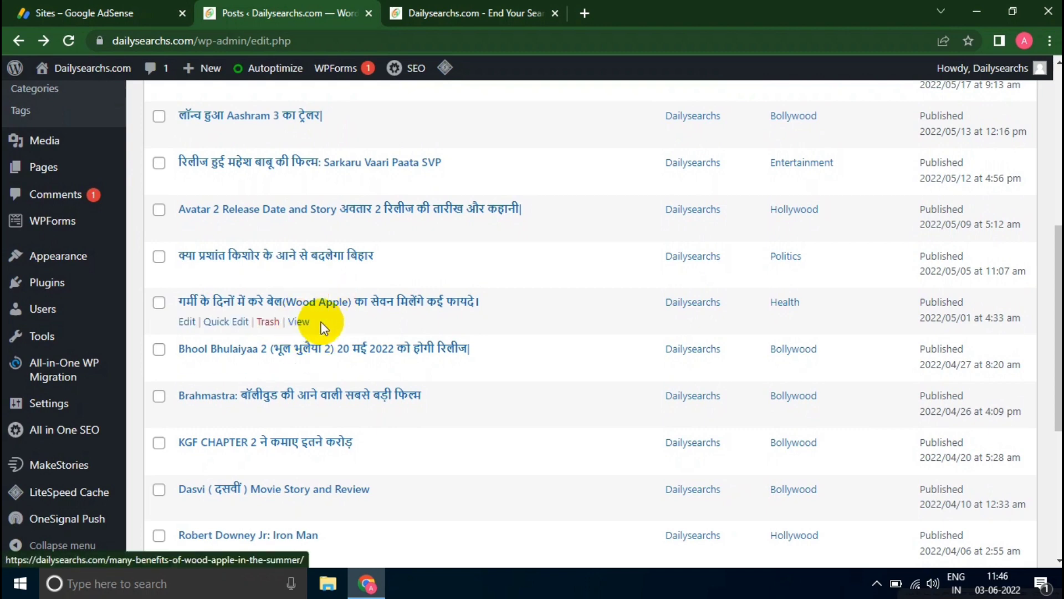
scroll(317, 321, down, 3)
scroll(280, 337, down, 3)
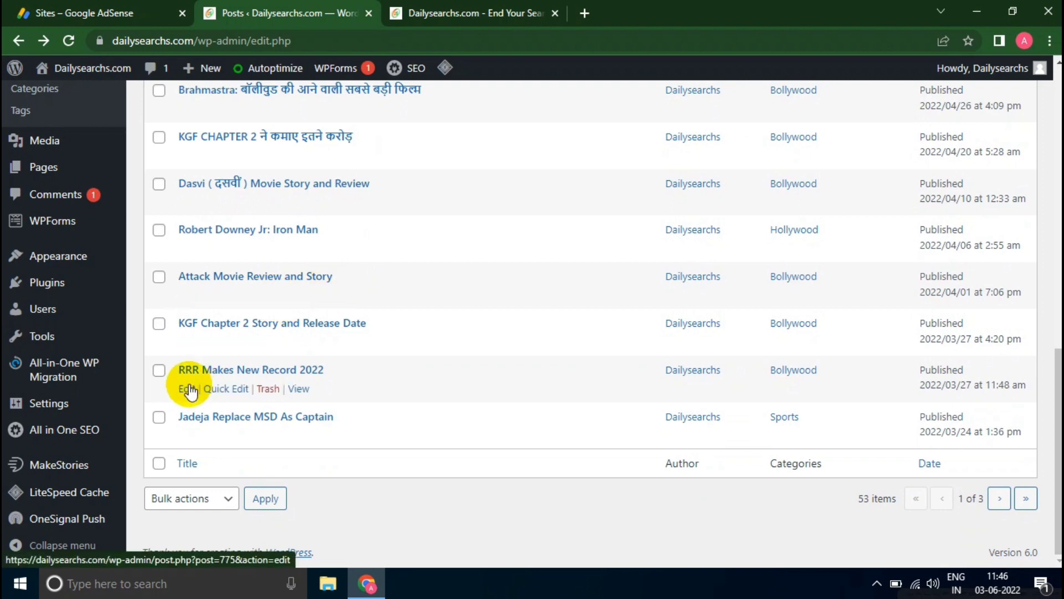
click(221, 370)
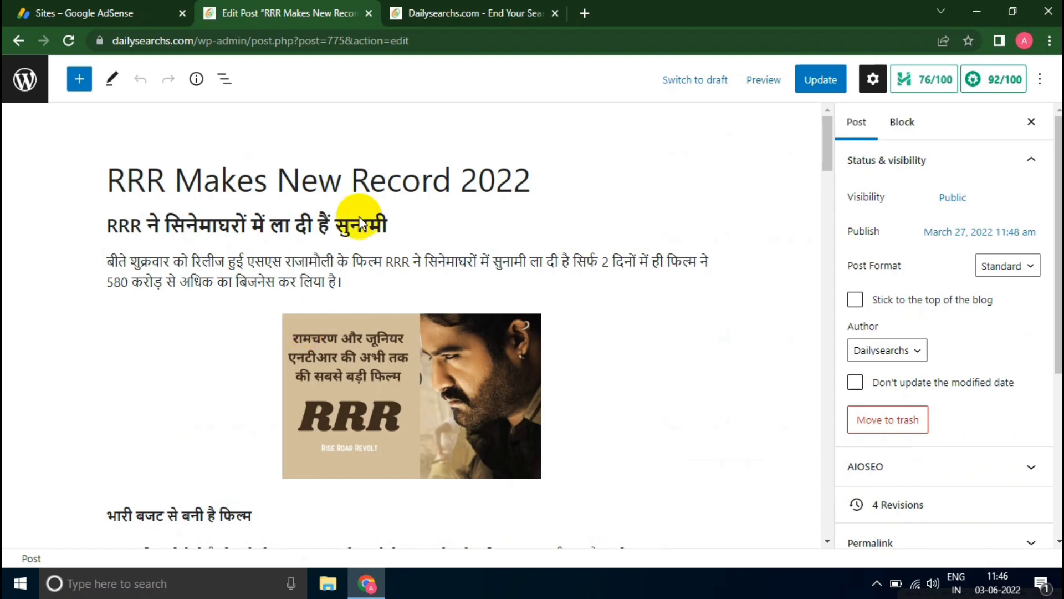
Step: Highlight the post's title in the editor to examine its wording
triple_click(295, 175)
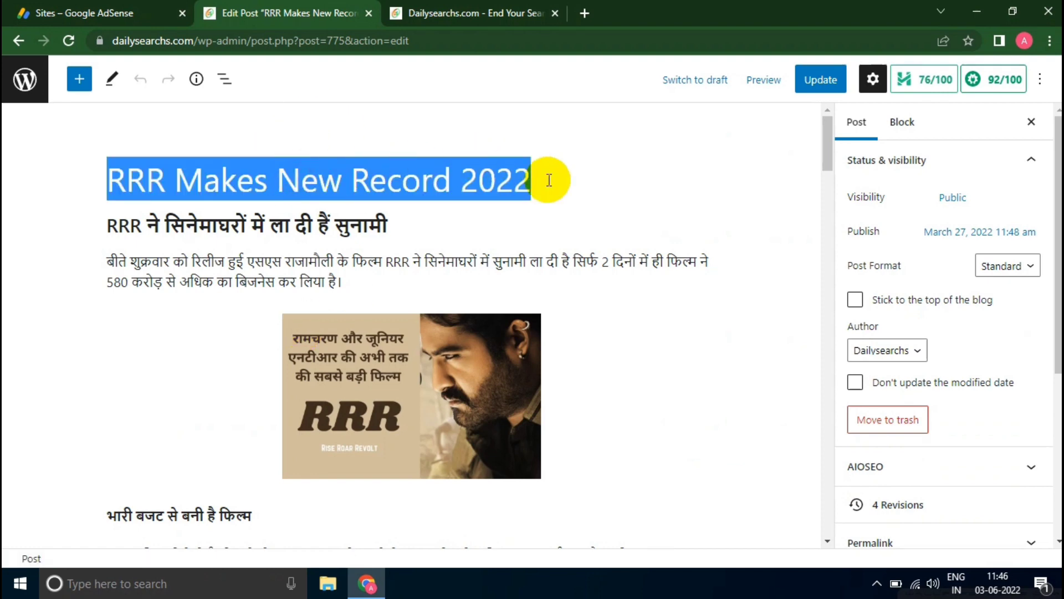
click(529, 168)
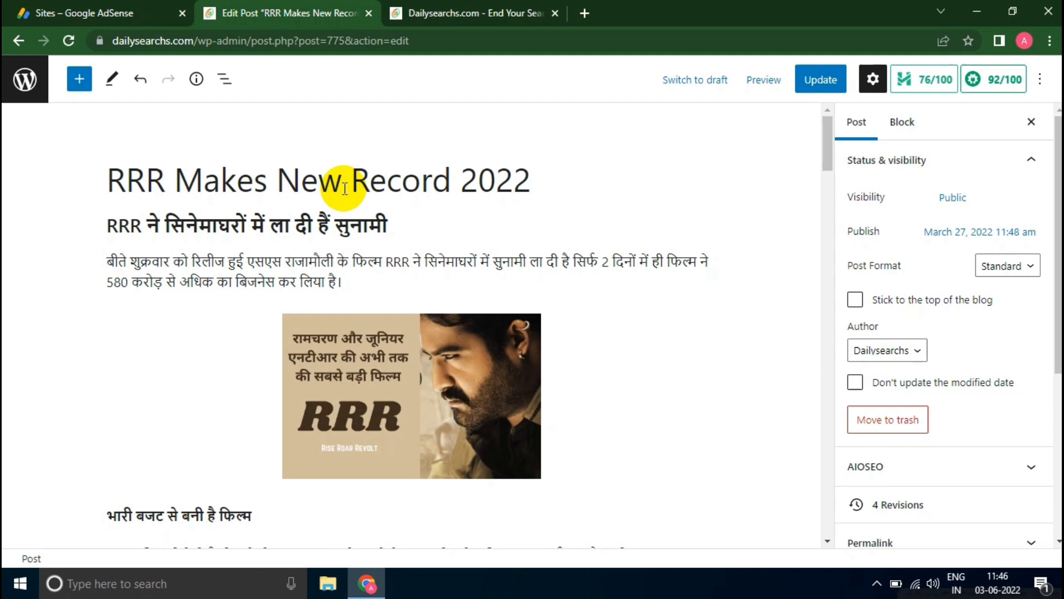
key(BackSpace)
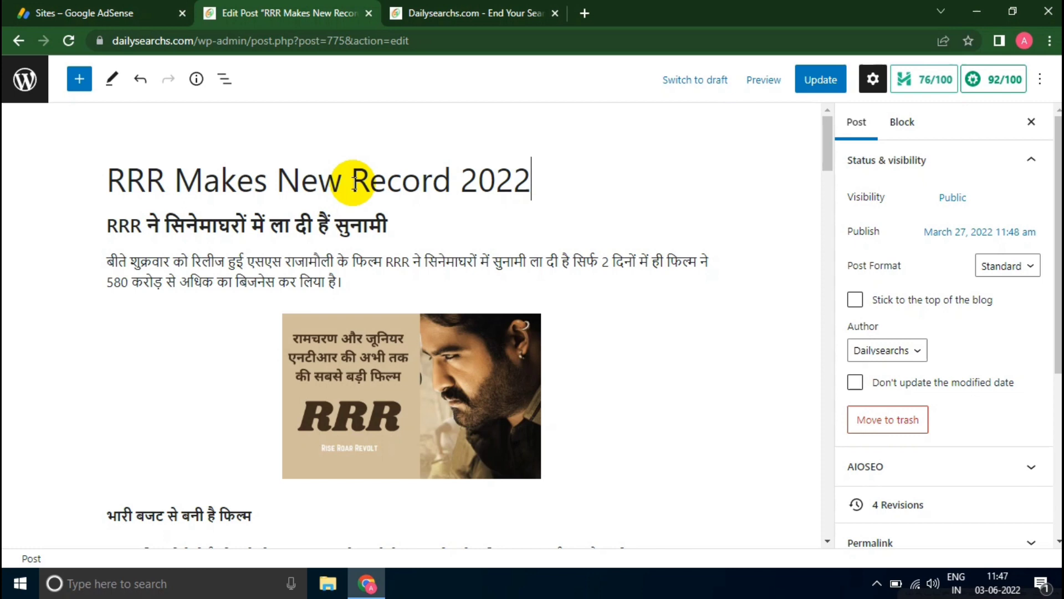
triple_click(355, 181)
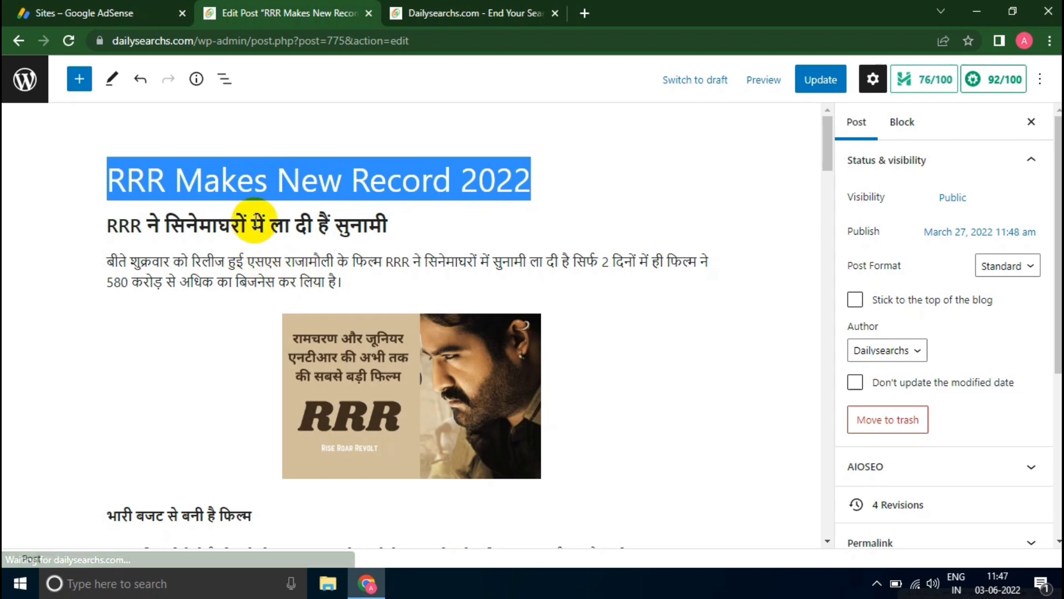
Step: Copy the H2 heading "RRR ने सिनेमाघरों में ला दी हैं सुनामी" directly below the post title
triple_click(254, 221)
scroll(124, 321, down, 1)
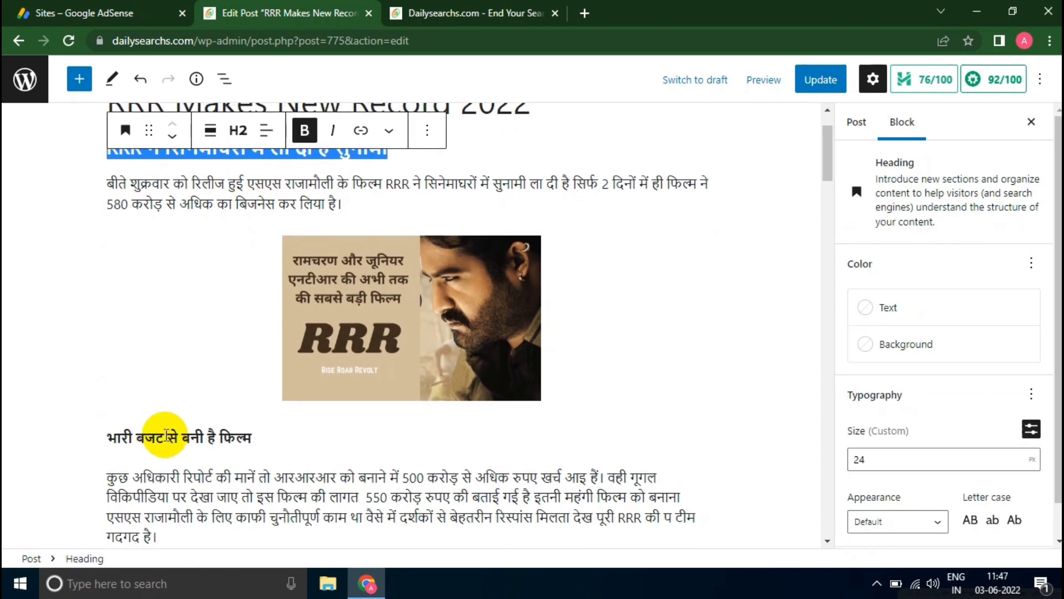
scroll(183, 399, up, 1)
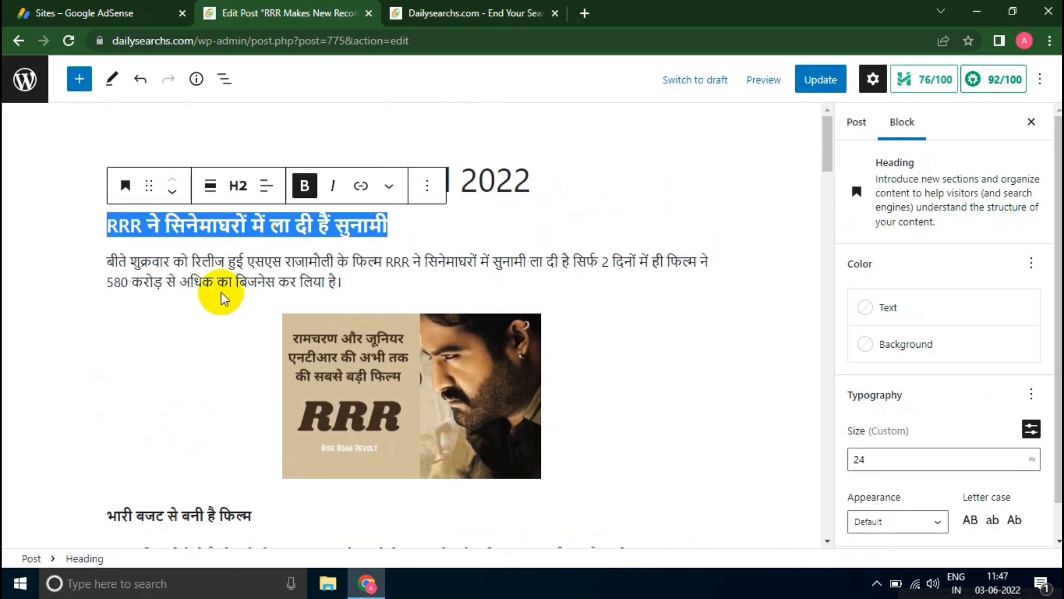
right_click(208, 223)
click(242, 253)
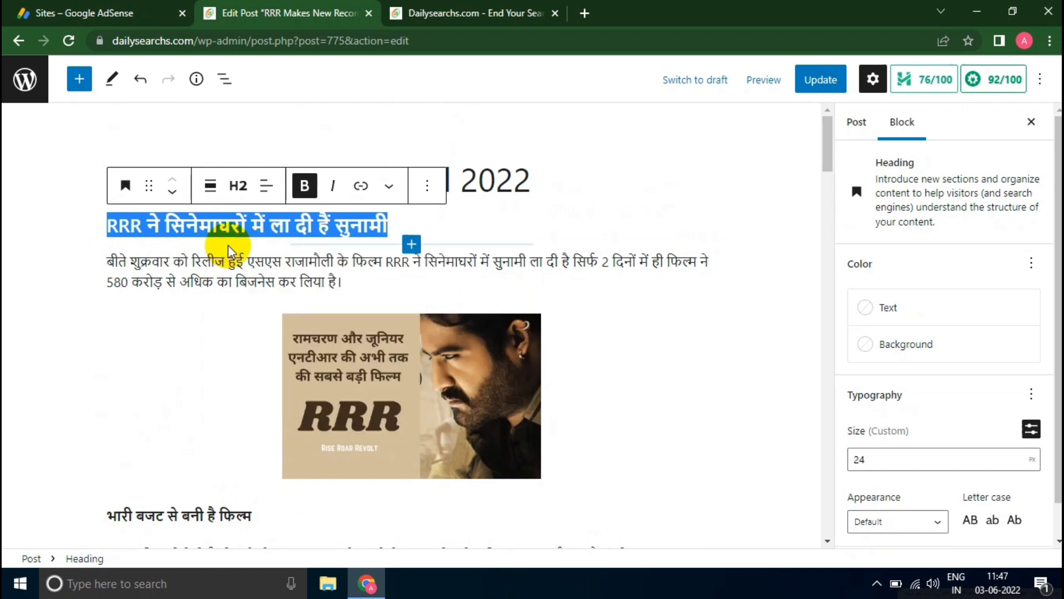
Step: Search Google for the copied heading "RRR ने सिनेमाघरों में ला दी हैं सुनामी" in a new browser tab
click(579, 13)
right_click(502, 40)
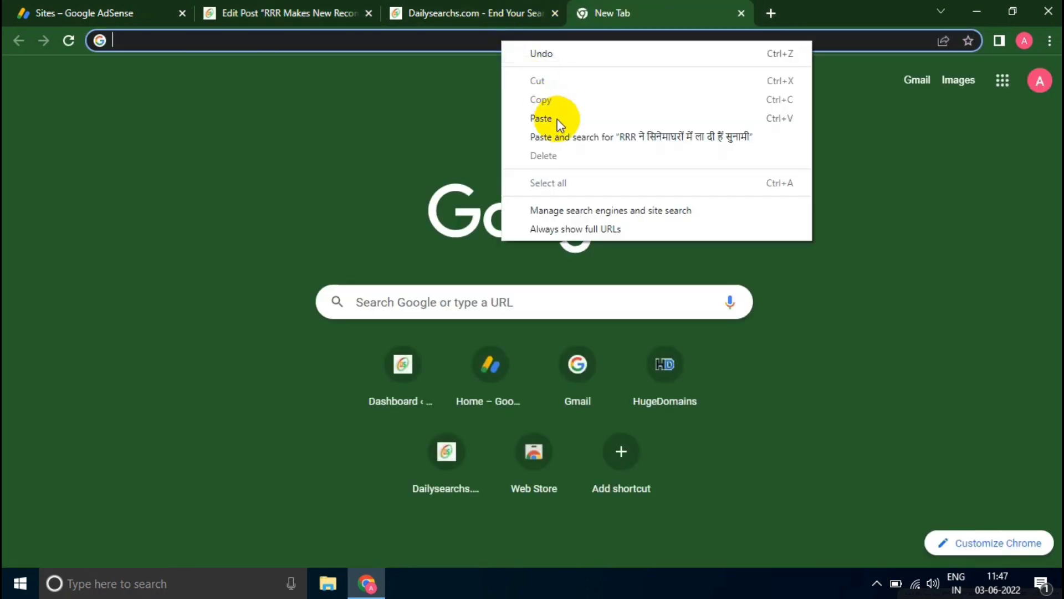
click(540, 118)
key(Return)
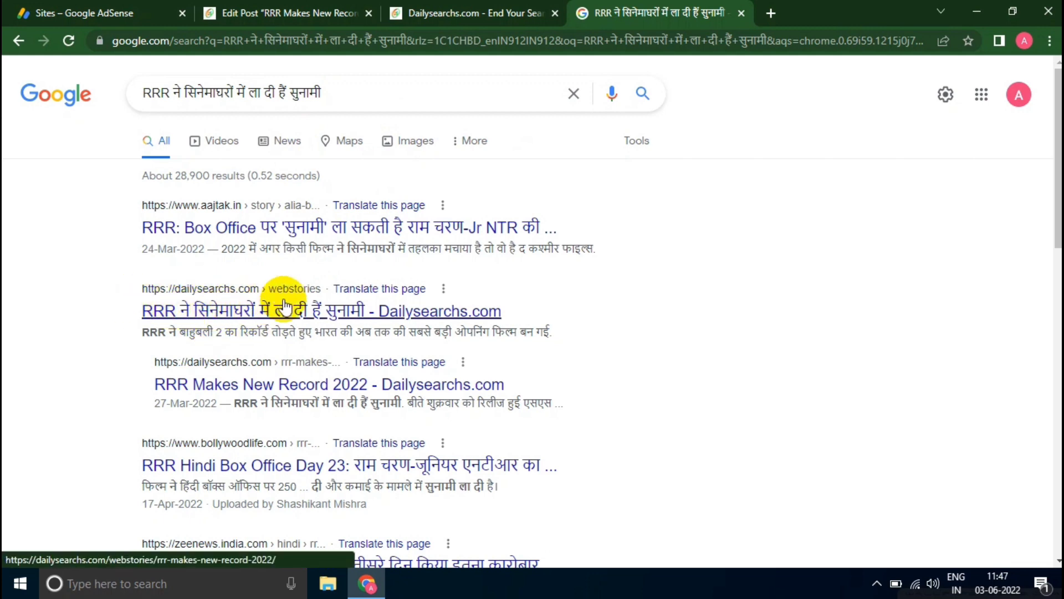
Step: Return to the RRR post and copy the bold subheading "भारी बजट से बनी है फिल्म" below the image
click(320, 10)
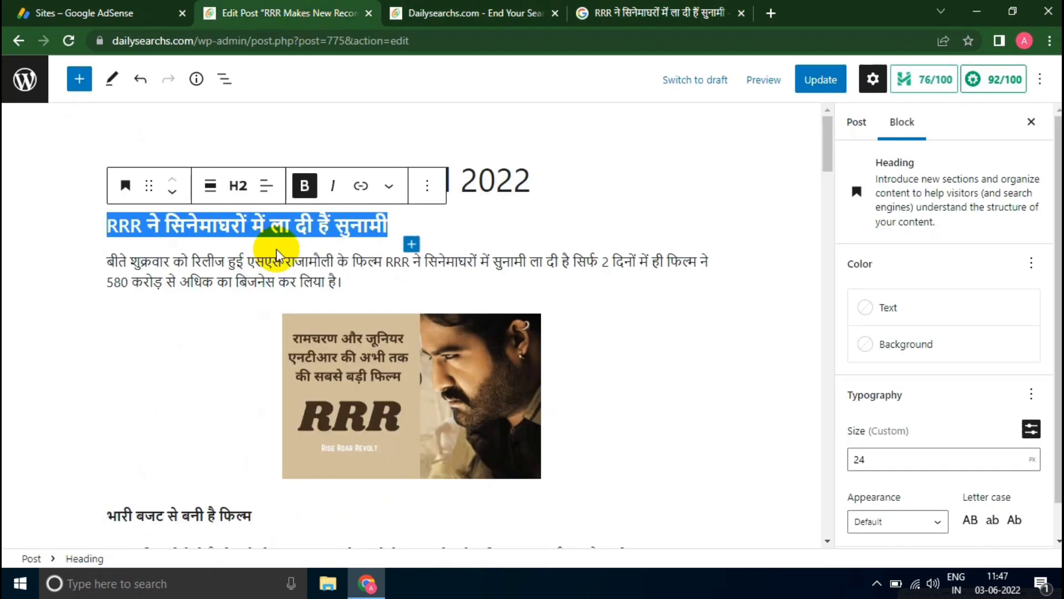
scroll(284, 251, down, 4)
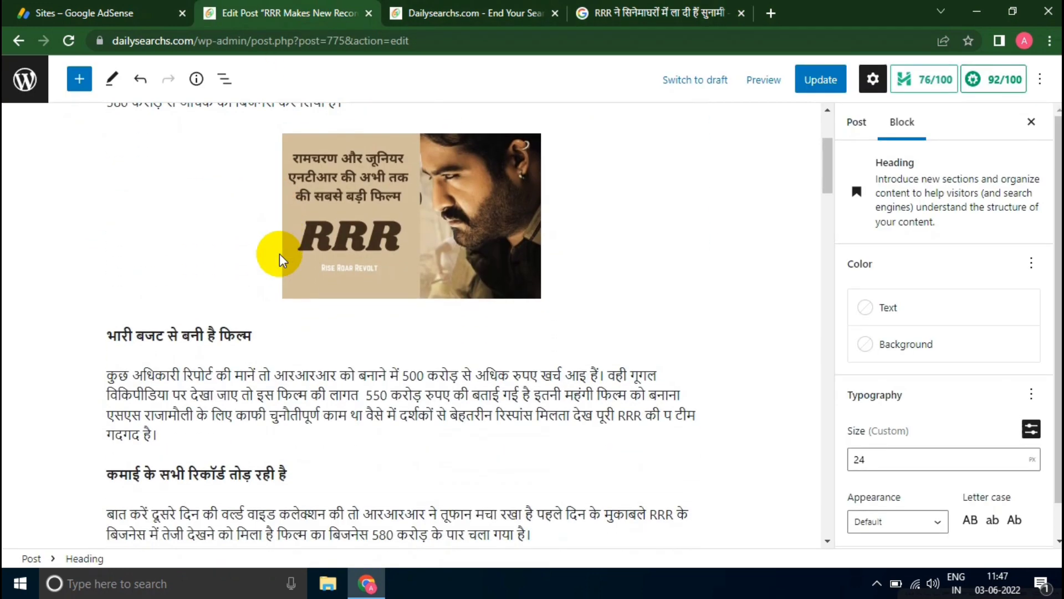
key(ctrl+z)
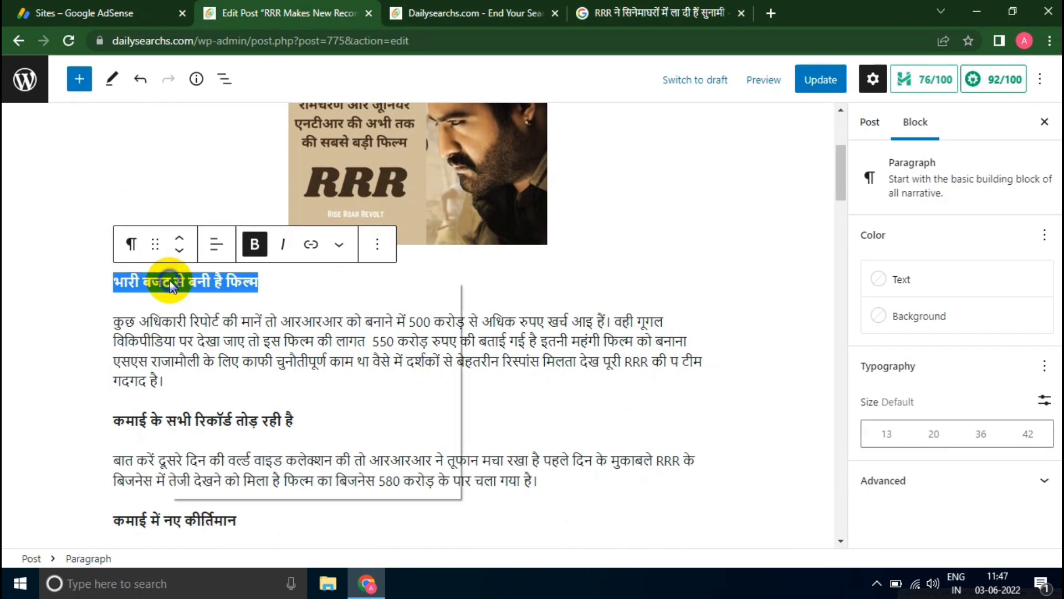
right_click(200, 281)
click(218, 305)
Step: Replace the earlier Google query with "भारी बजट से बनी है फिल्म" and look through the search results
click(655, 17)
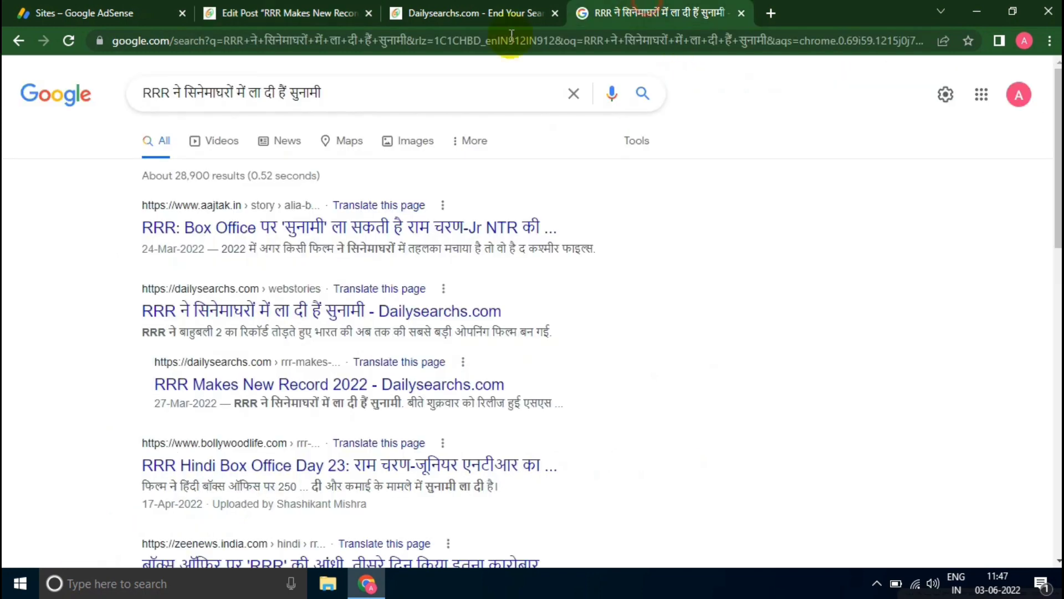
double_click(448, 79)
key(ctrl+a)
right_click(449, 81)
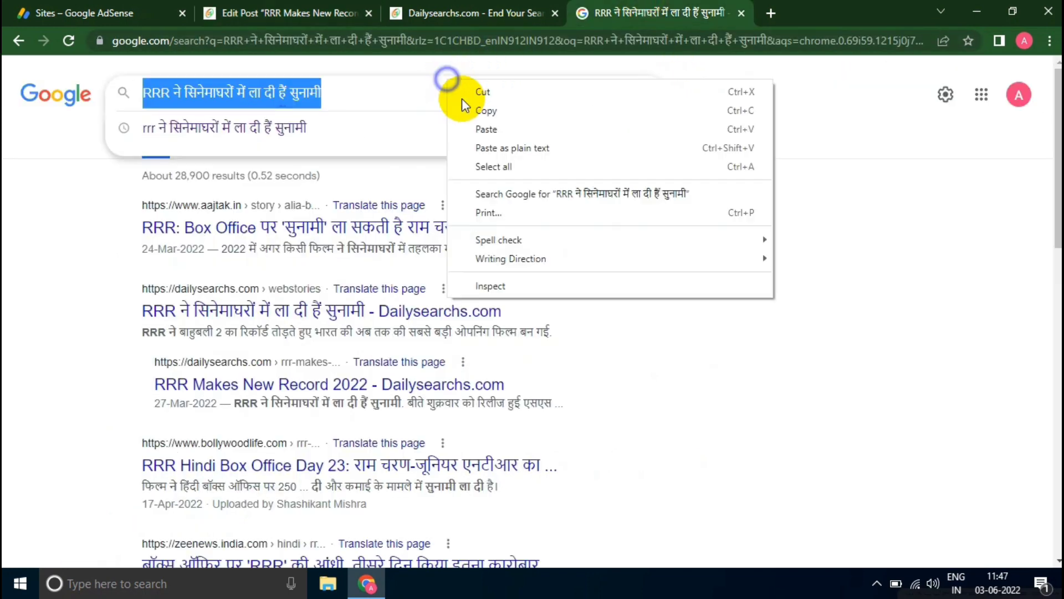
click(487, 131)
click(487, 132)
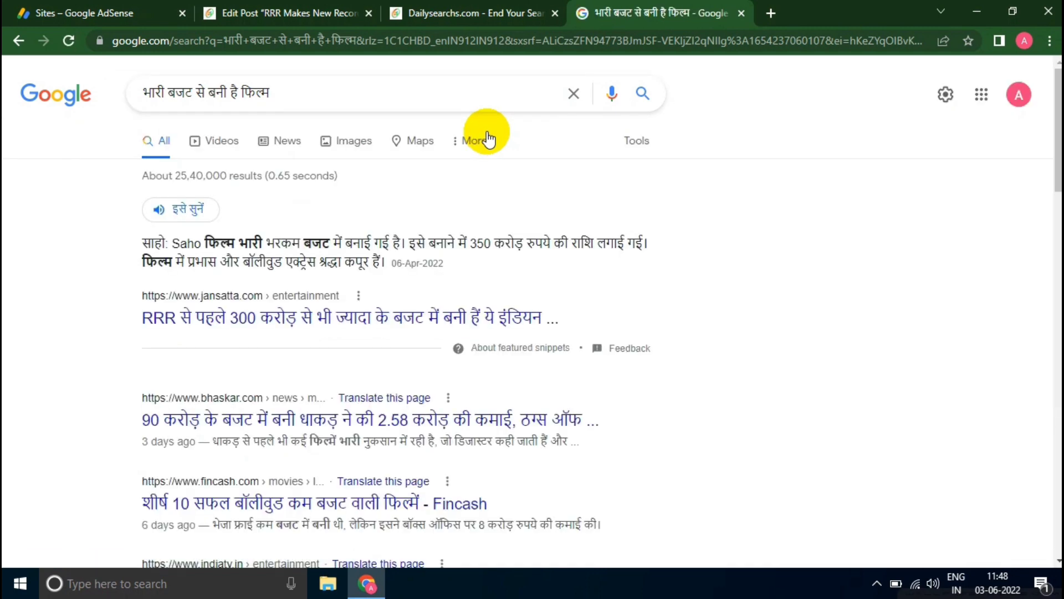
scroll(215, 286, down, 3)
scroll(215, 286, down, 6)
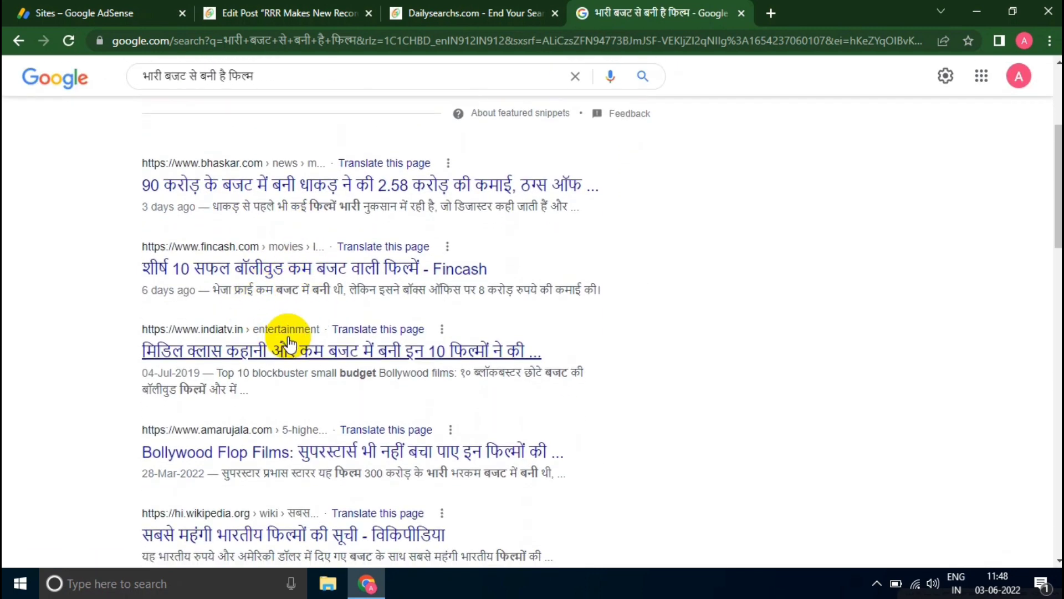
scroll(339, 283, up, 9)
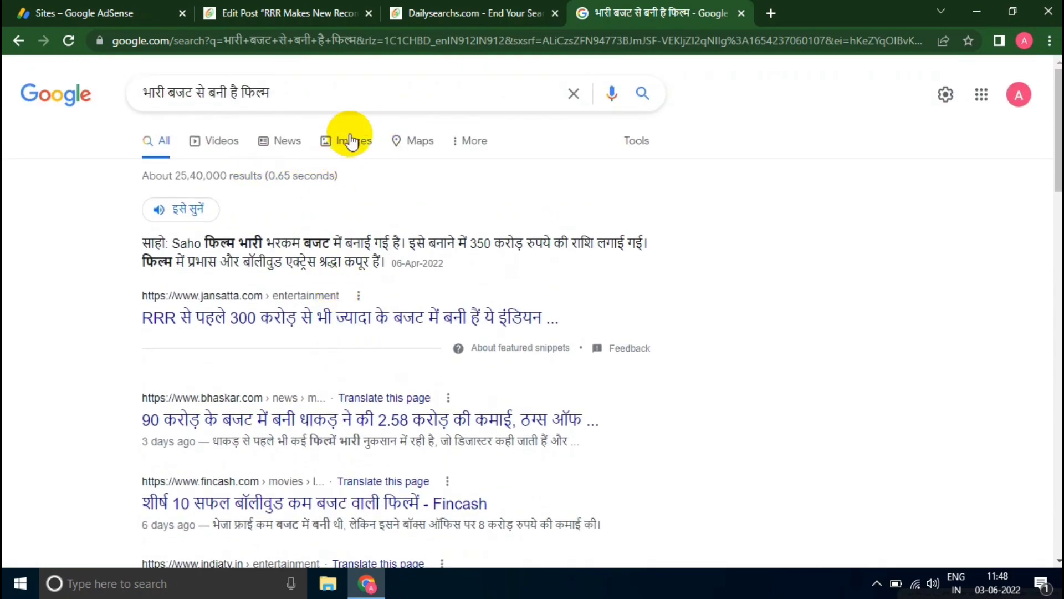
click(294, 97)
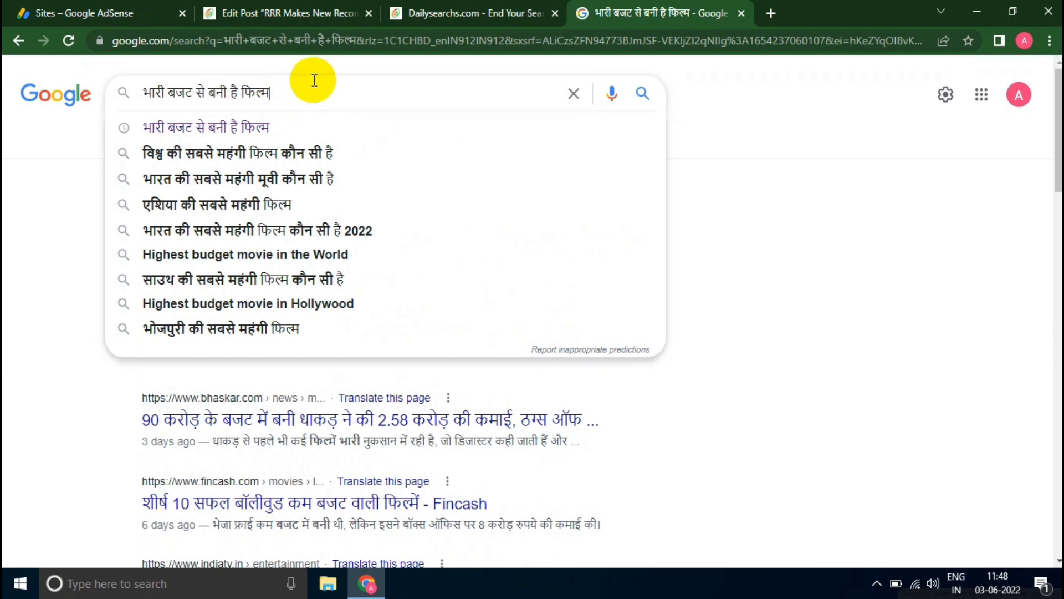
Step: Search for "easy hindi typing" in a new browser tab and open the easyhindityping.com Type in Hindi page
click(769, 13)
text(easy hindi typing)
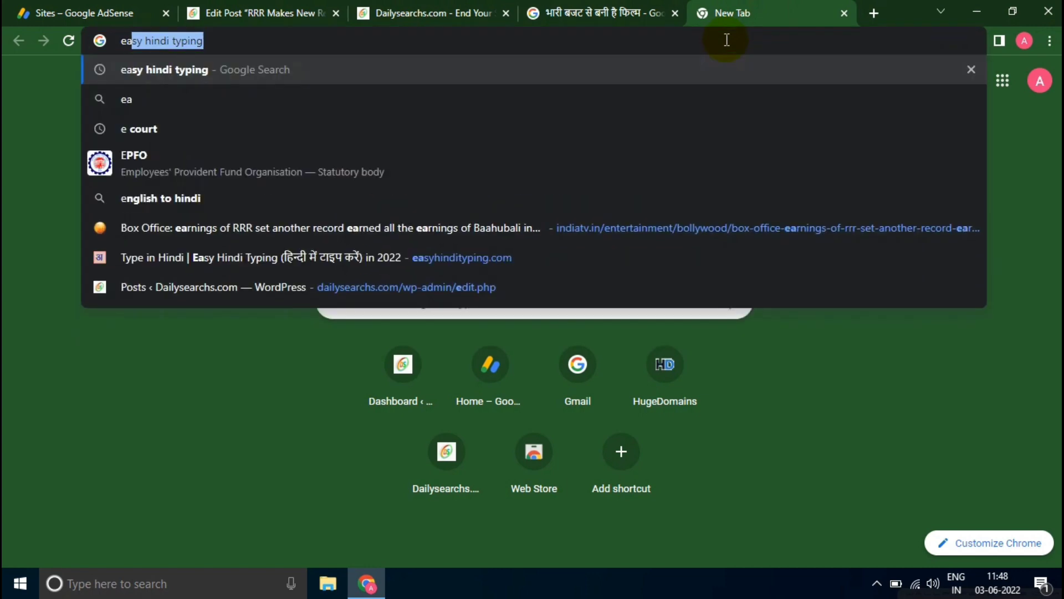
key(Return)
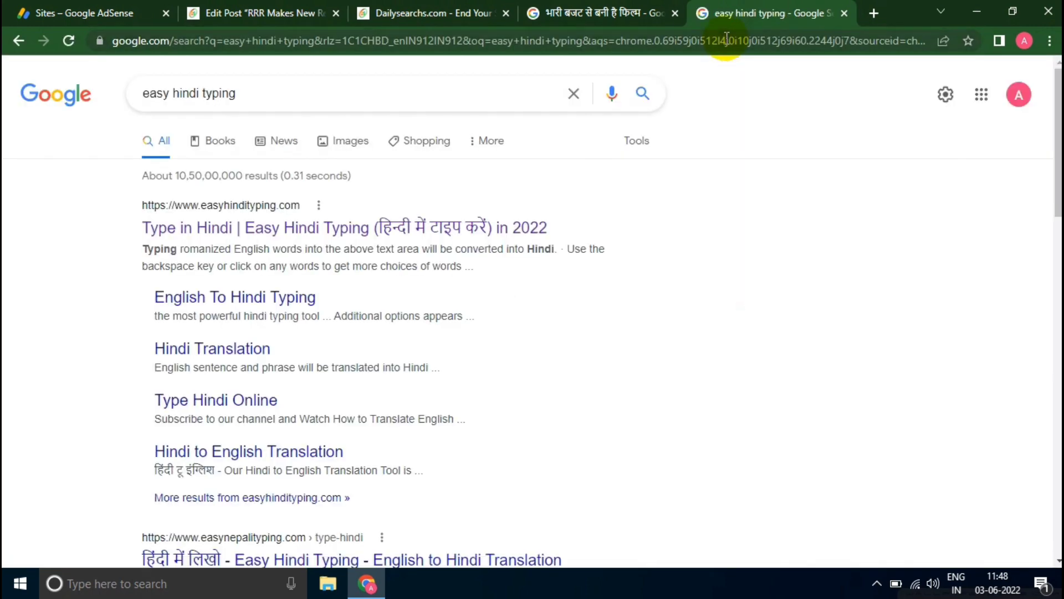
click(501, 230)
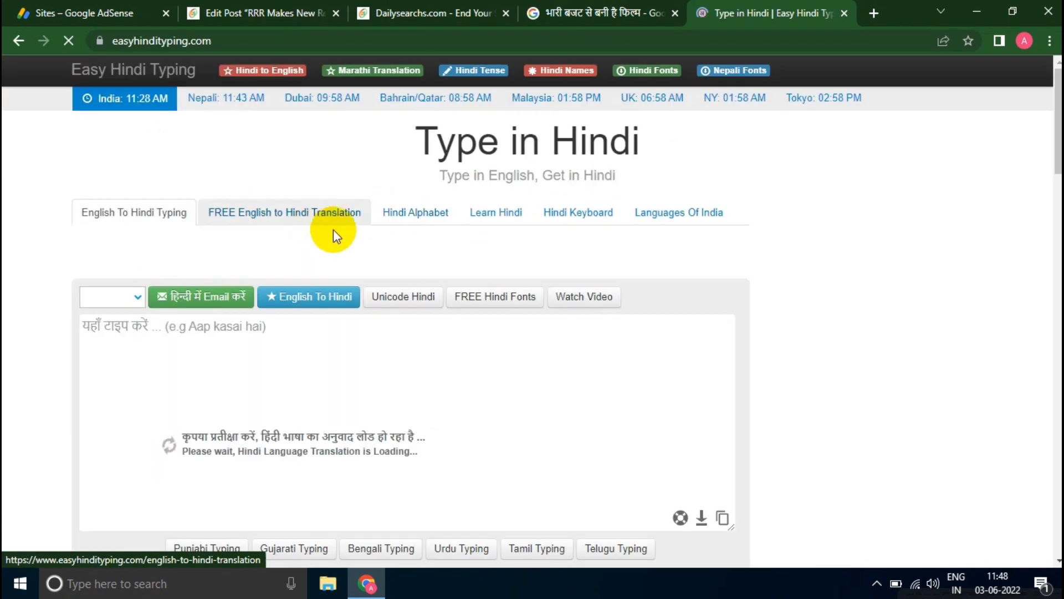
click(292, 331)
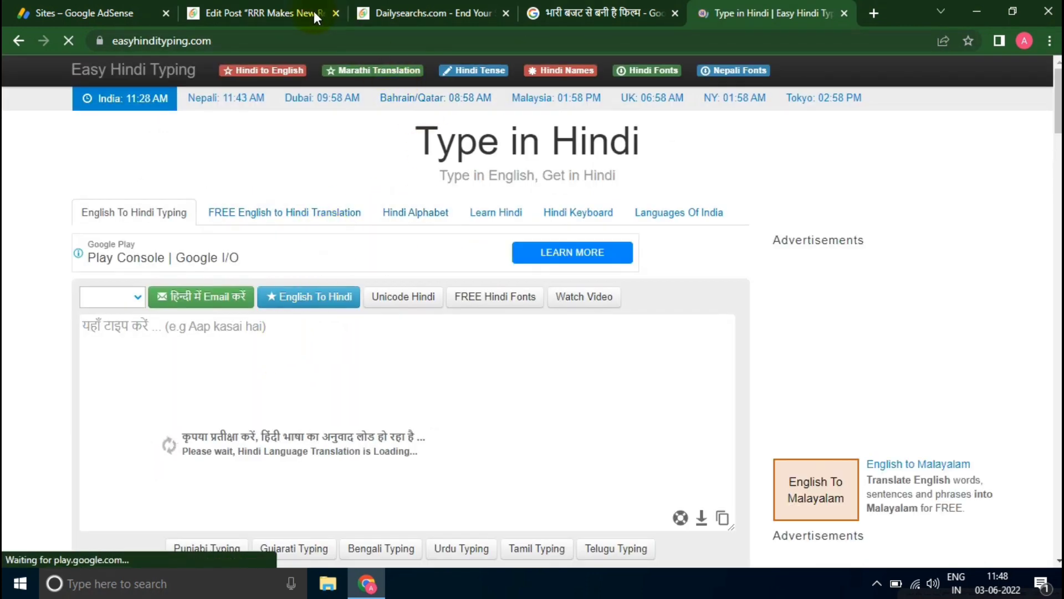
Step: Check the wording of the subheading below the post's image and return to the Hindi typing page
click(317, 12)
click(262, 275)
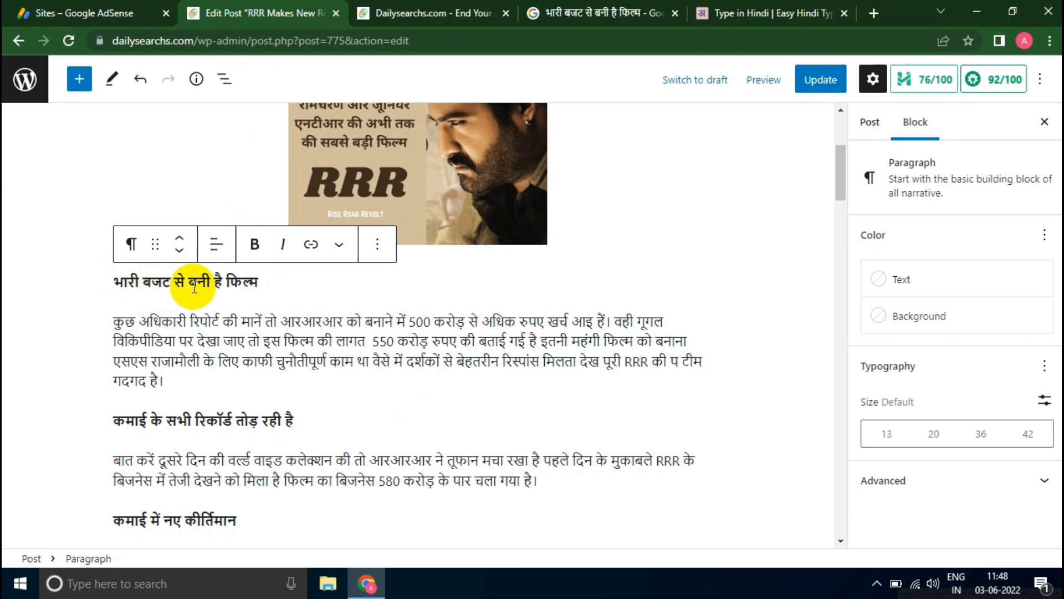
click(771, 13)
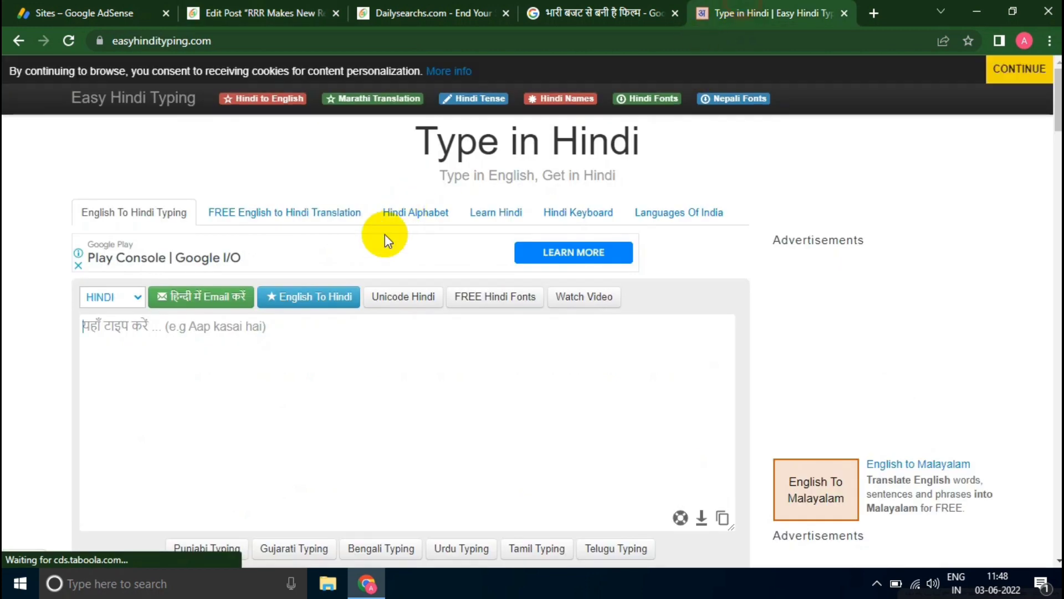
text(bha)
key(BackSpace)
key(BackSpace)
key(BackSpace)
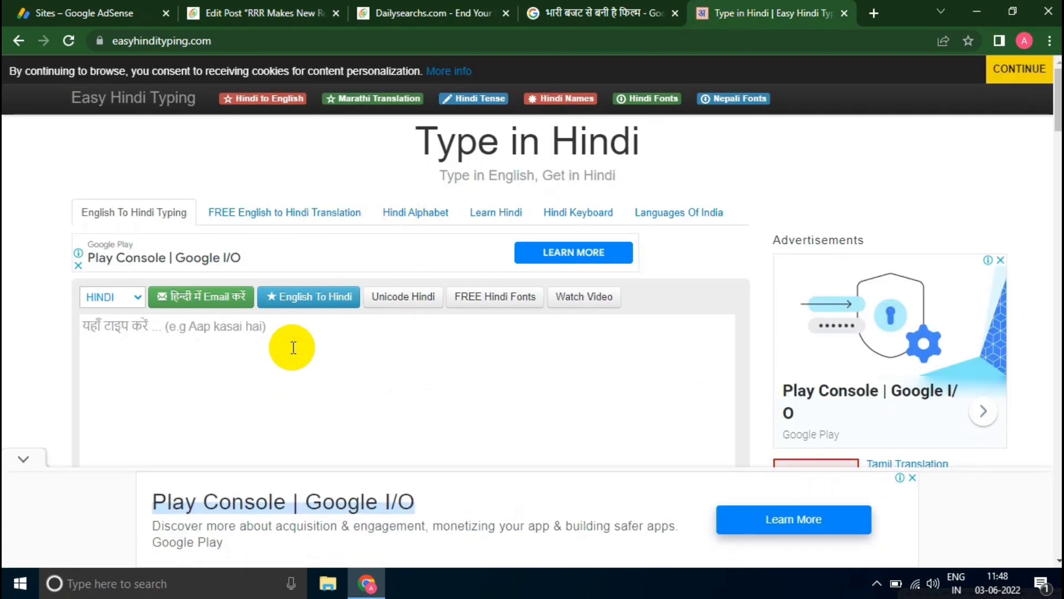
Step: Write "बहोत" in the Hindi typing box and copy the word
text(bahot)
key(ctrl+a)
key(ctrl+c)
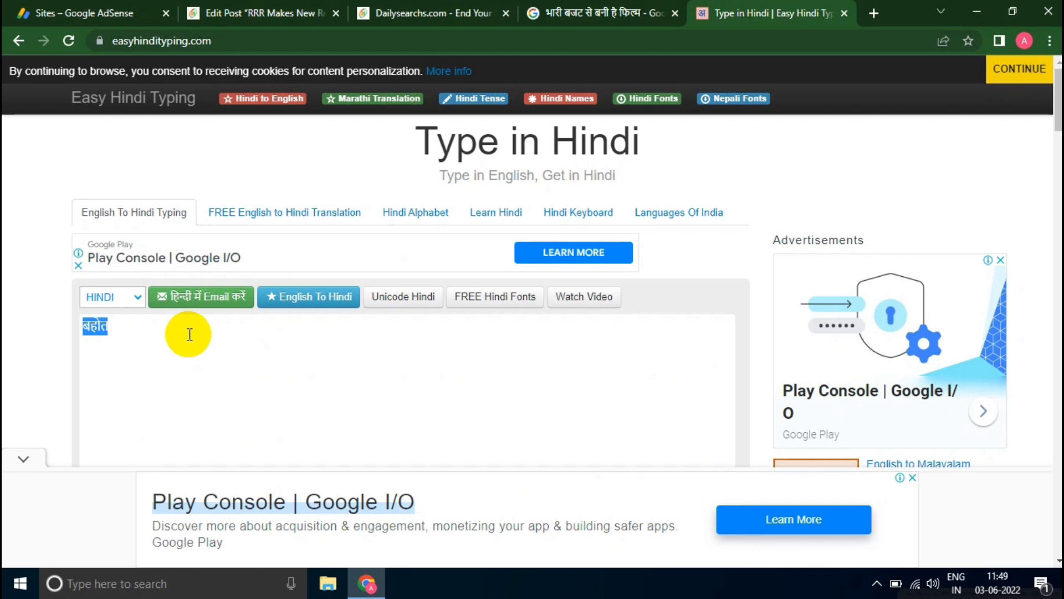
click(188, 333)
Step: In the RRR post, insert "बहोत" before the subheading "भारी बजट से बनी है फिल्म" and make the added word bold
click(256, 12)
click(115, 281)
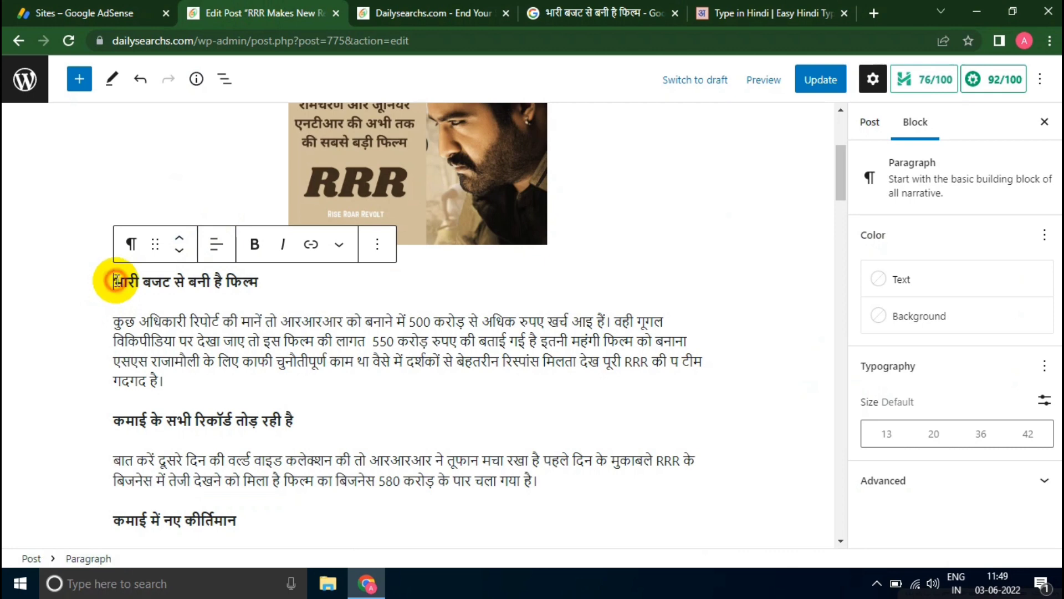
key(ctrl+v)
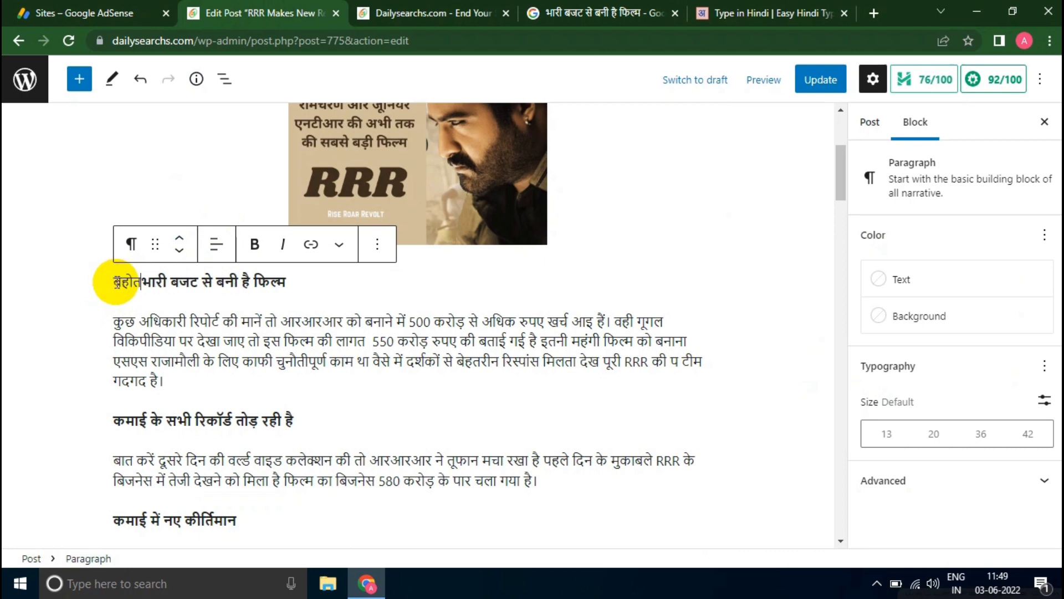
double_click(116, 281)
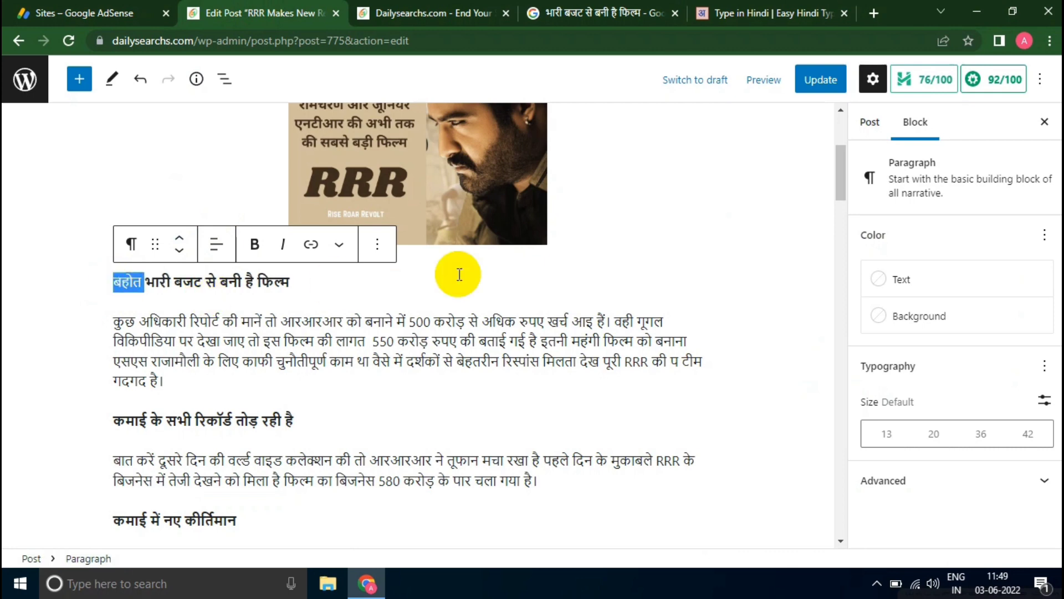
click(254, 249)
click(216, 281)
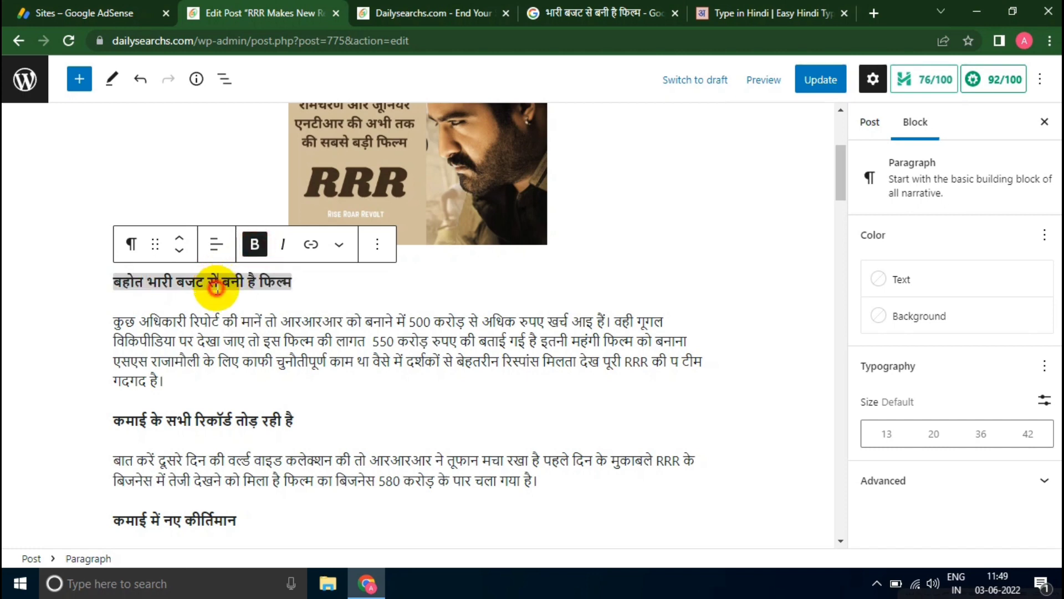
click(292, 283)
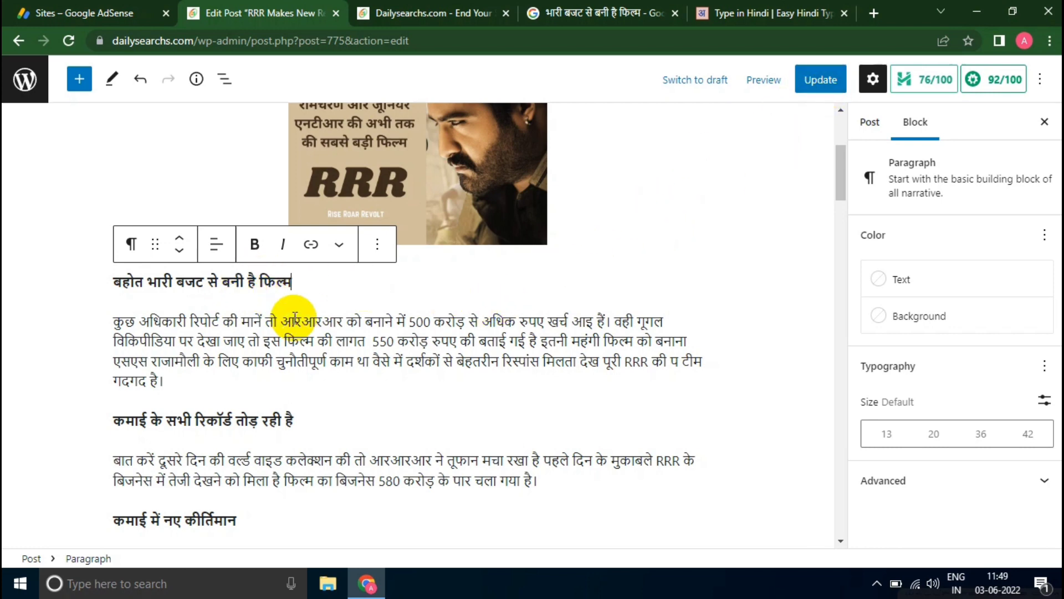
Step: Copy the post's subheading "कमाई के सभी रिकॉर्ड तोड़ रही है"
scroll(297, 309, down, 1)
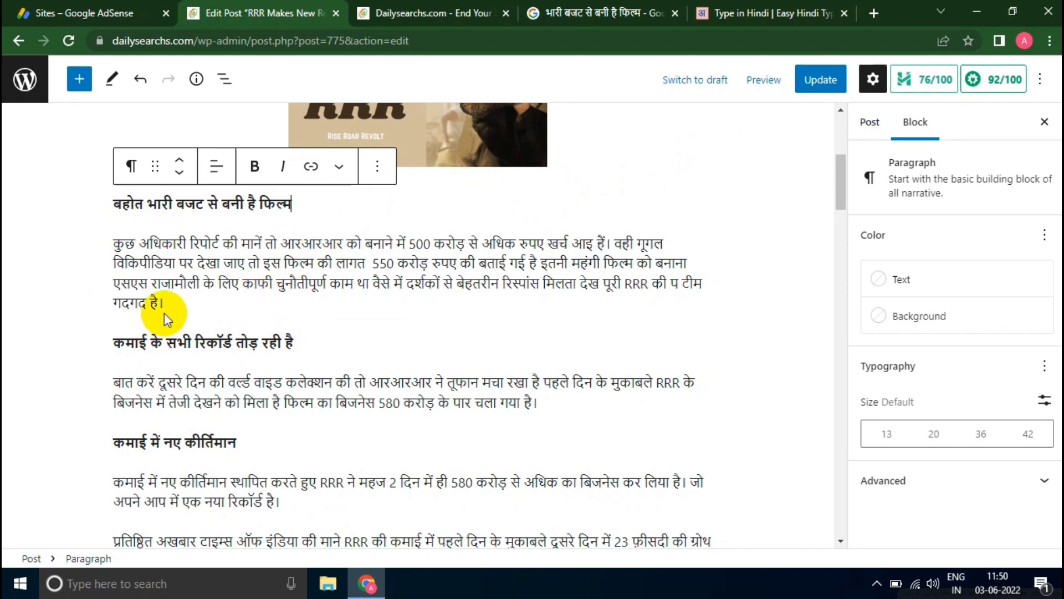
triple_click(274, 340)
right_click(295, 341)
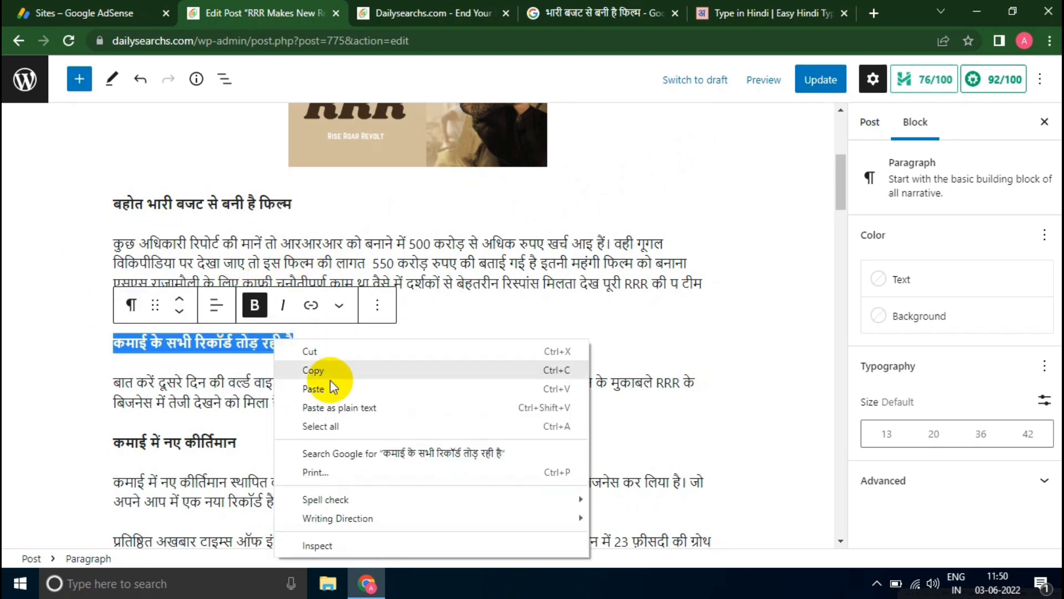
click(338, 371)
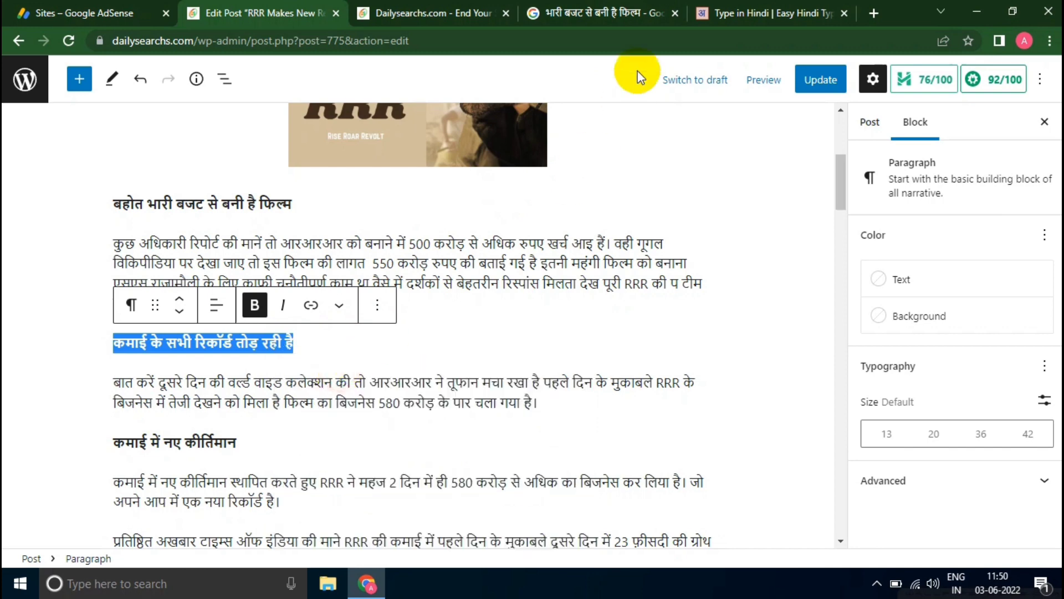
Step: Replace the earlier Google query with "कमाई के सभी रिकॉर्ड तोड़ रही है" and look through the search results
click(640, 10)
double_click(386, 81)
triple_click(388, 84)
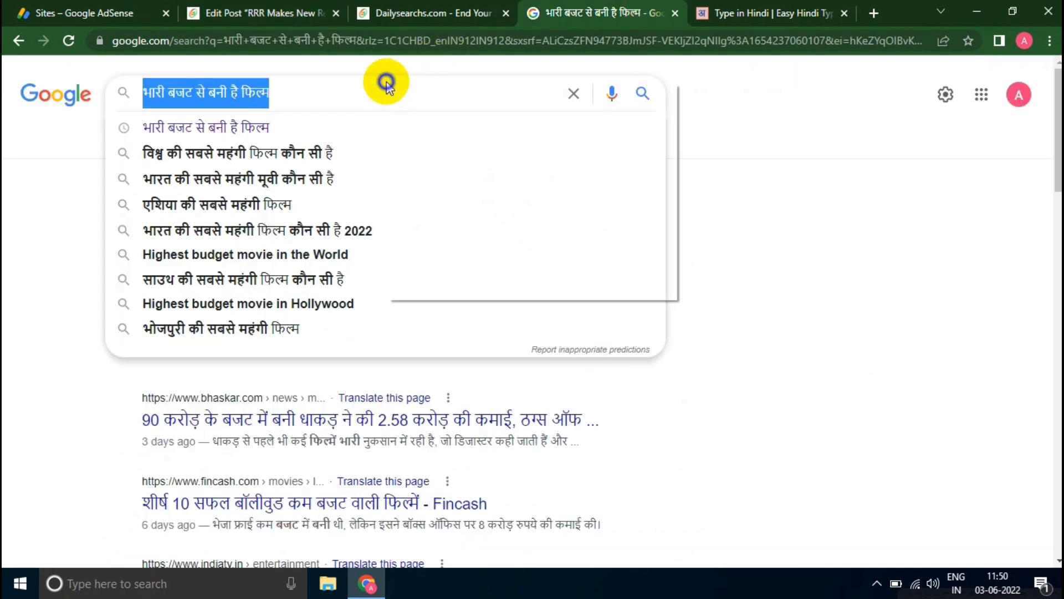
right_click(400, 84)
click(420, 131)
key(Return)
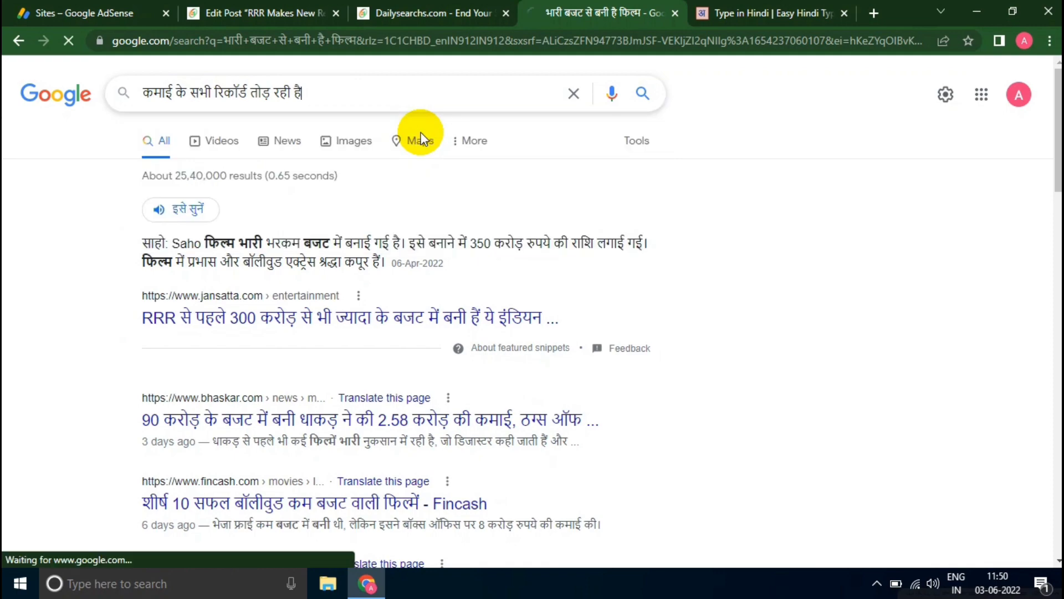
scroll(340, 238, down, 1)
scroll(339, 238, down, 6)
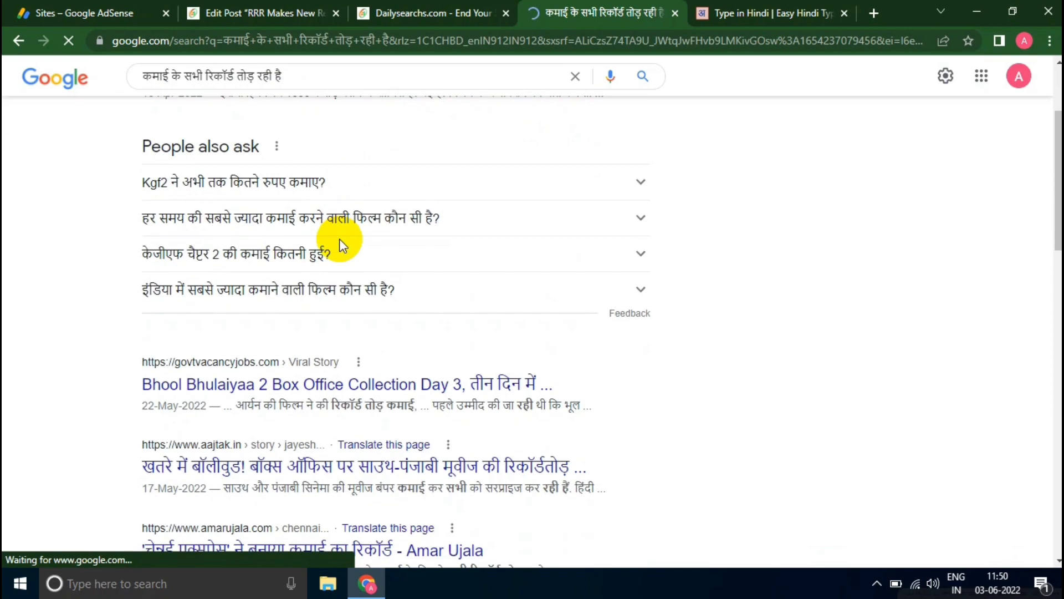
scroll(332, 289, down, 3)
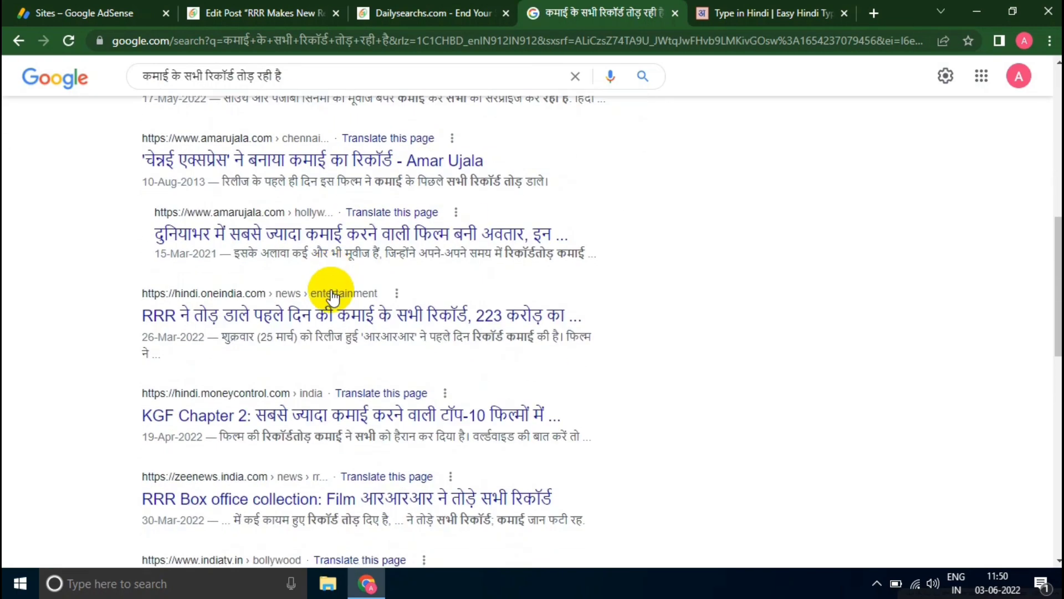
scroll(297, 327, down, 3)
scroll(298, 333, up, 12)
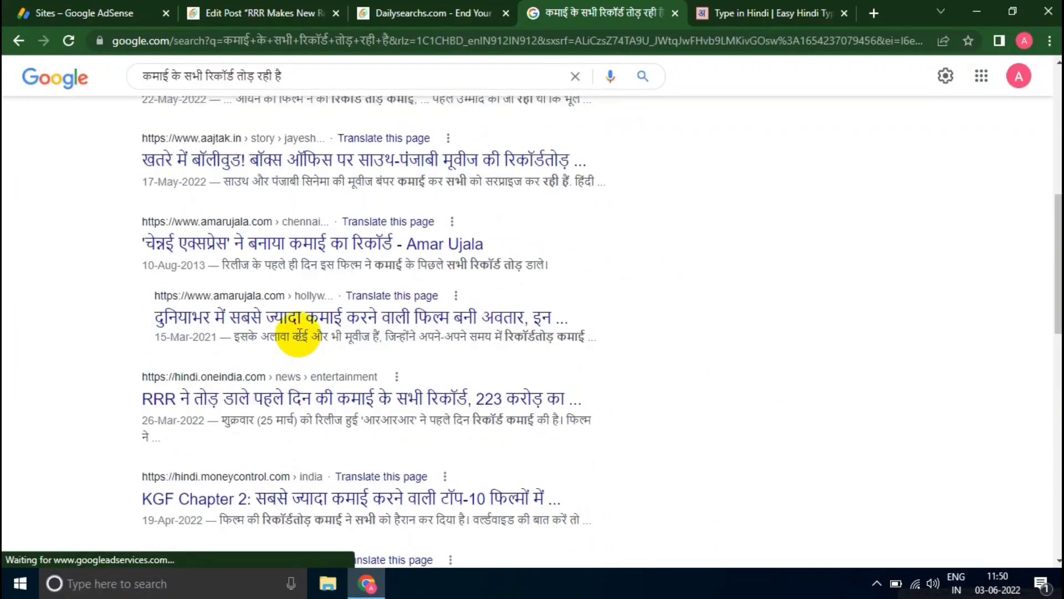
Step: Recheck the subheading in the post, replace the text in the Hindi typing box with "ये फिल्म्स" and copy it
click(268, 7)
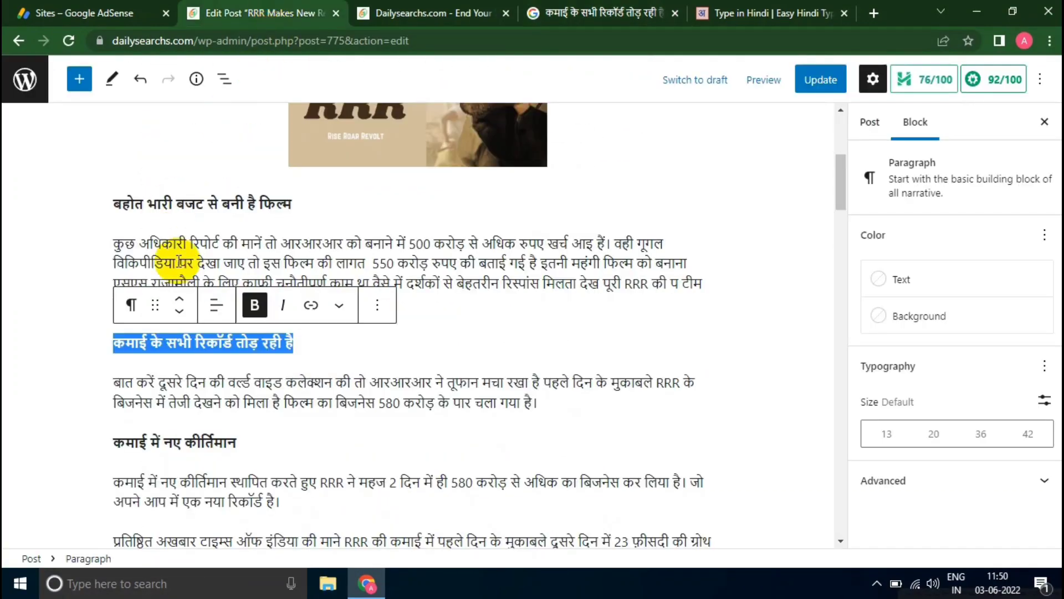
click(192, 342)
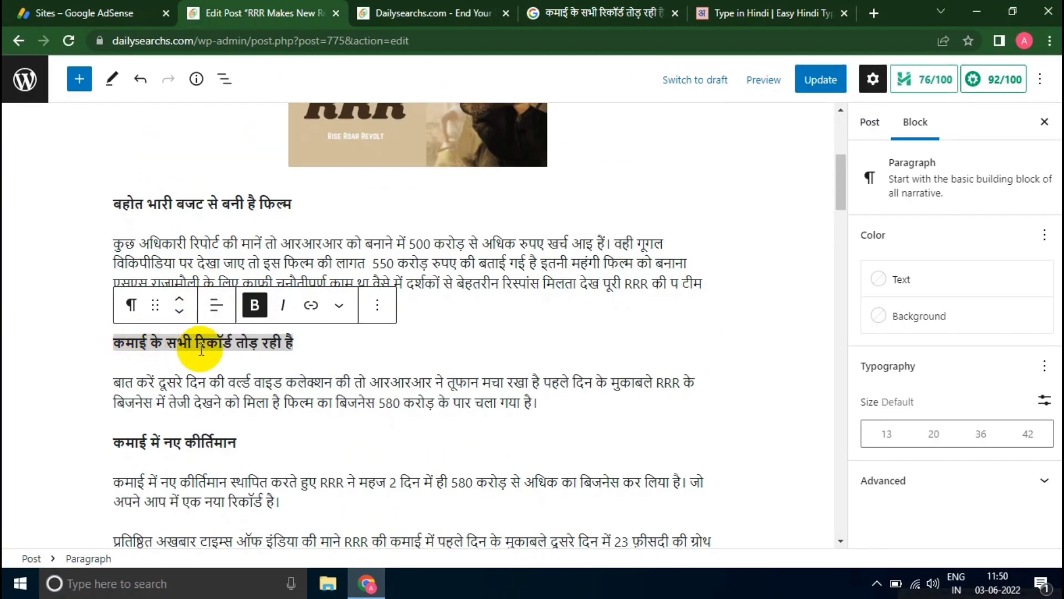
click(765, 10)
key(BackSpace)
key(BackSpace)
key(BackSpace)
key(BackSpace)
key(BackSpace)
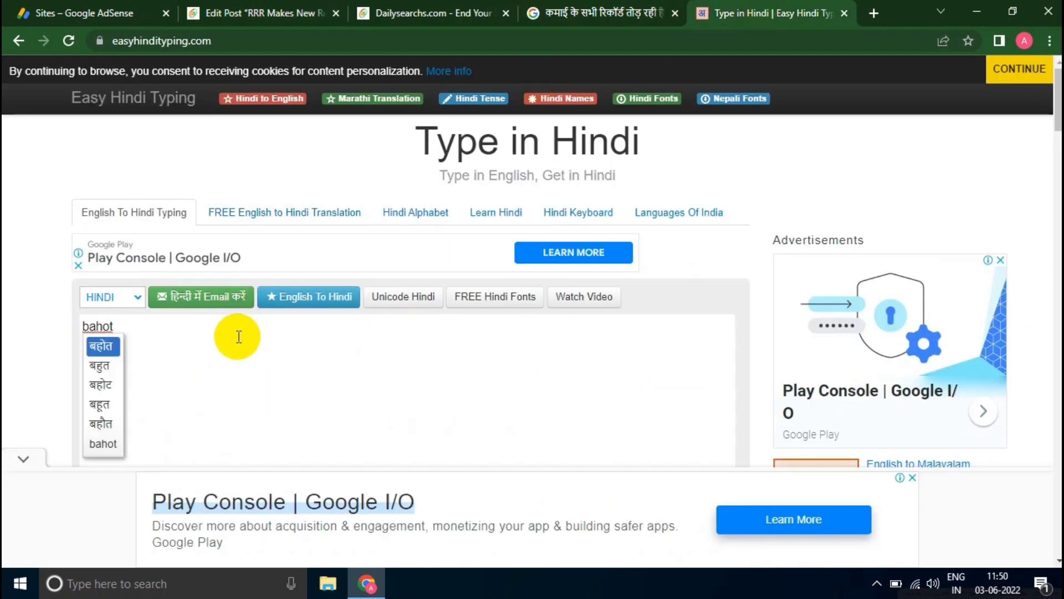
key(BackSpace)
text(y)
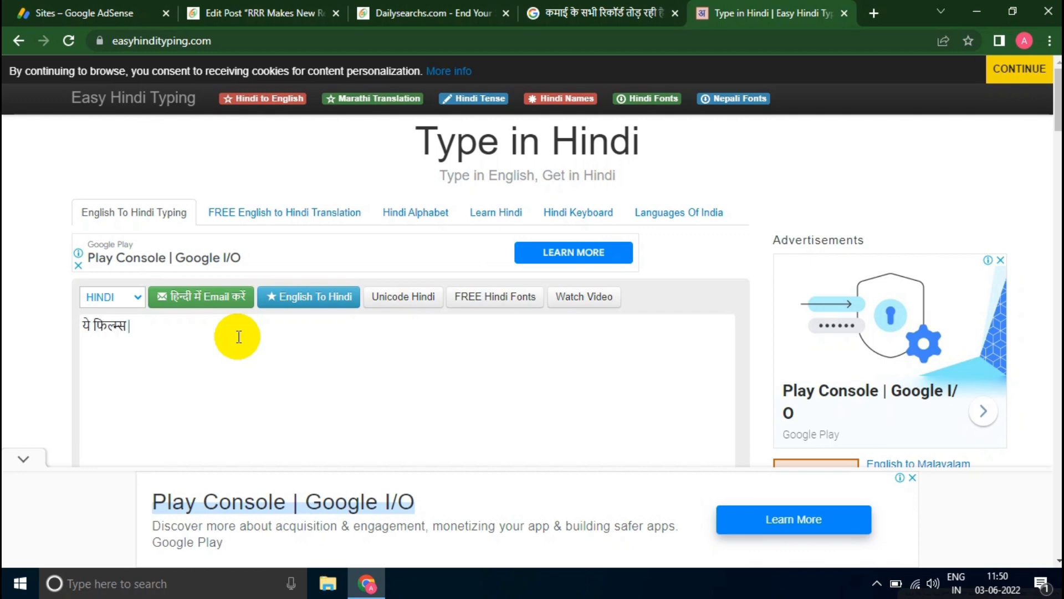
key(ctrl+a)
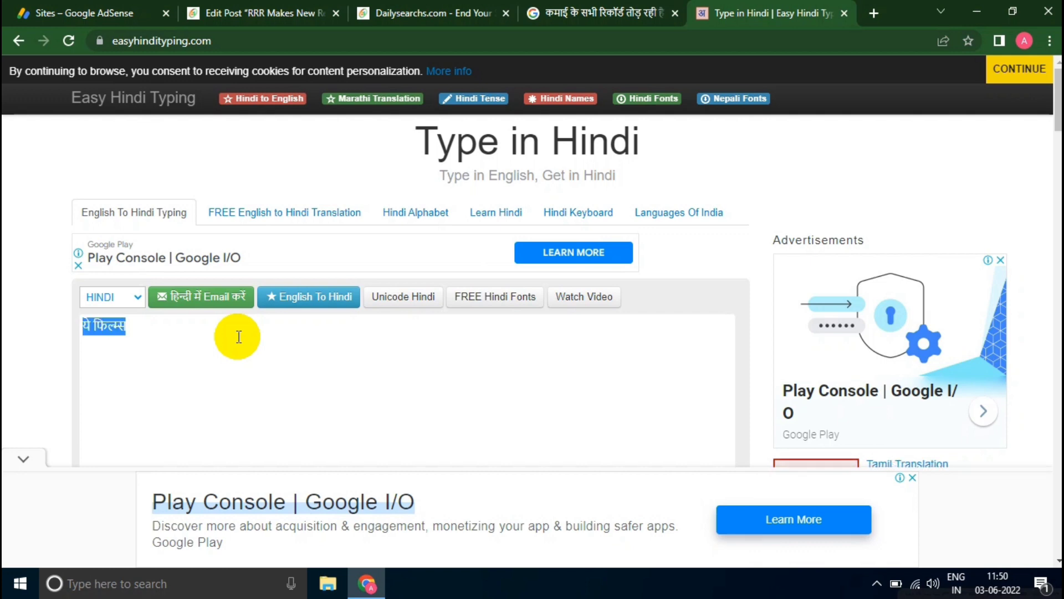
Step: Insert "ये फिल्म्स" before the subheading "कमाई के सभी रिकॉर्ड तोड़ रही है" in the post and make the whole line bold
click(235, 8)
click(121, 342)
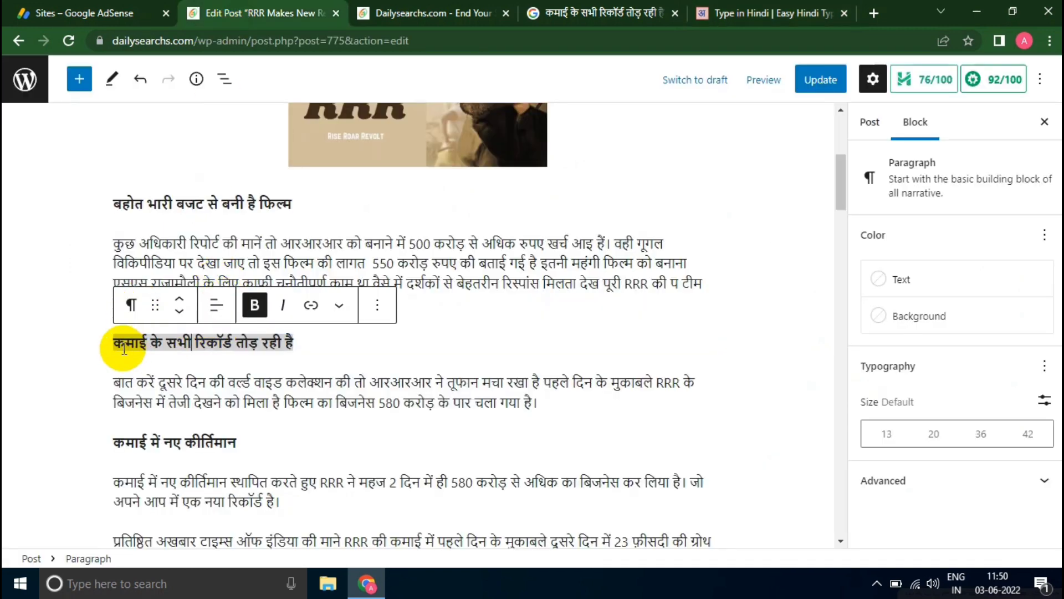
click(120, 337)
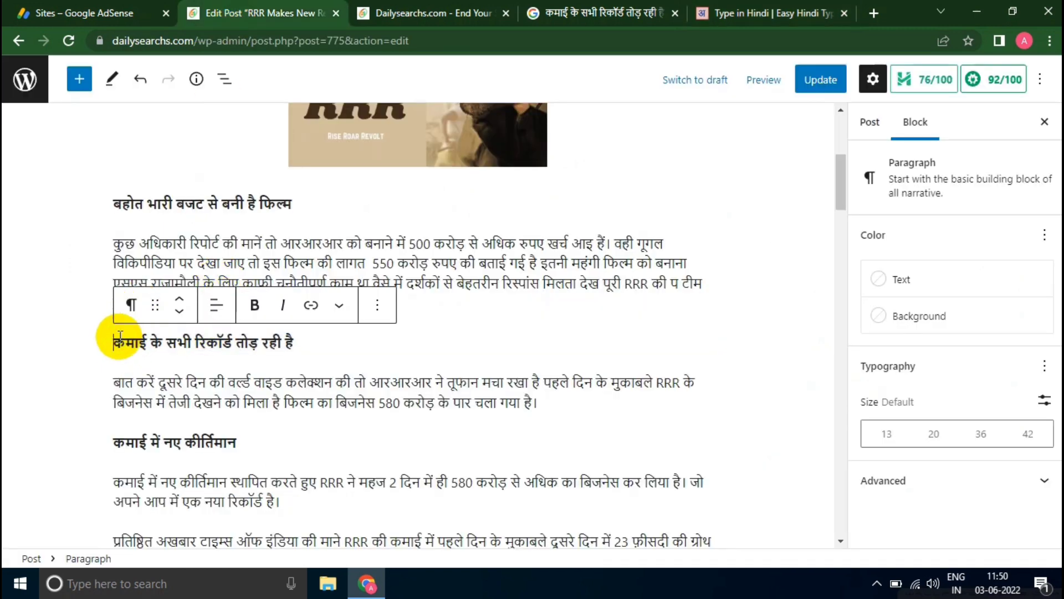
key(ctrl+v)
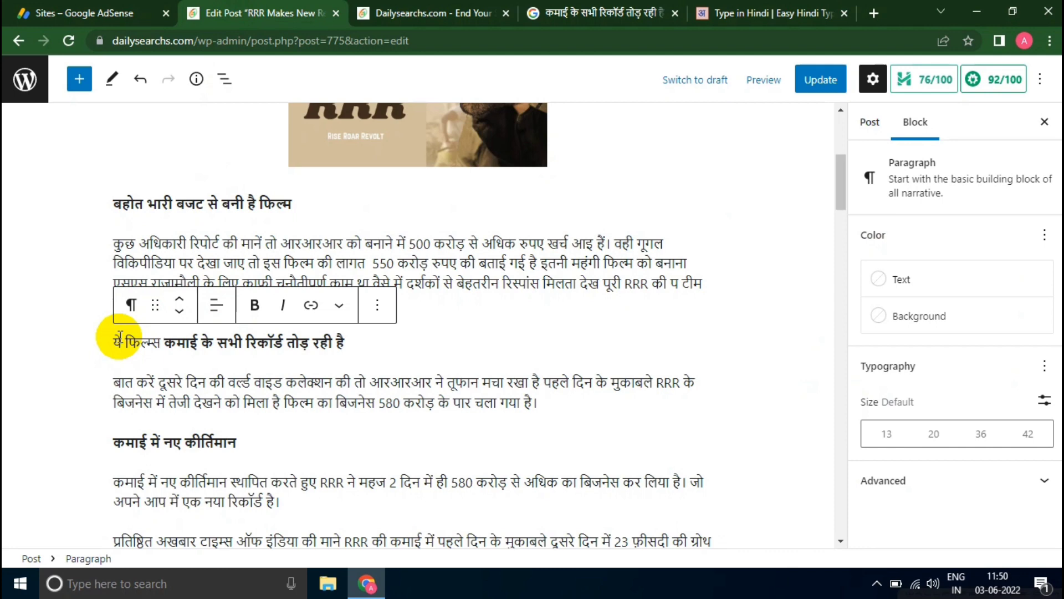
triple_click(119, 337)
click(254, 304)
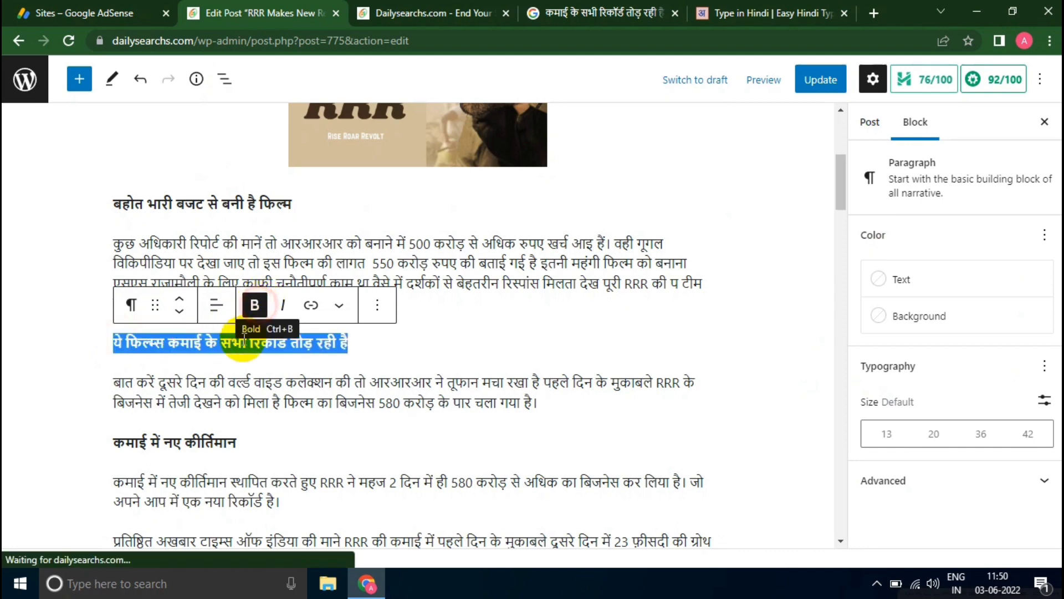
click(233, 380)
Step: Copy the post's subheading "कमाई में नए कीर्तिमान"
scroll(222, 371, down, 1)
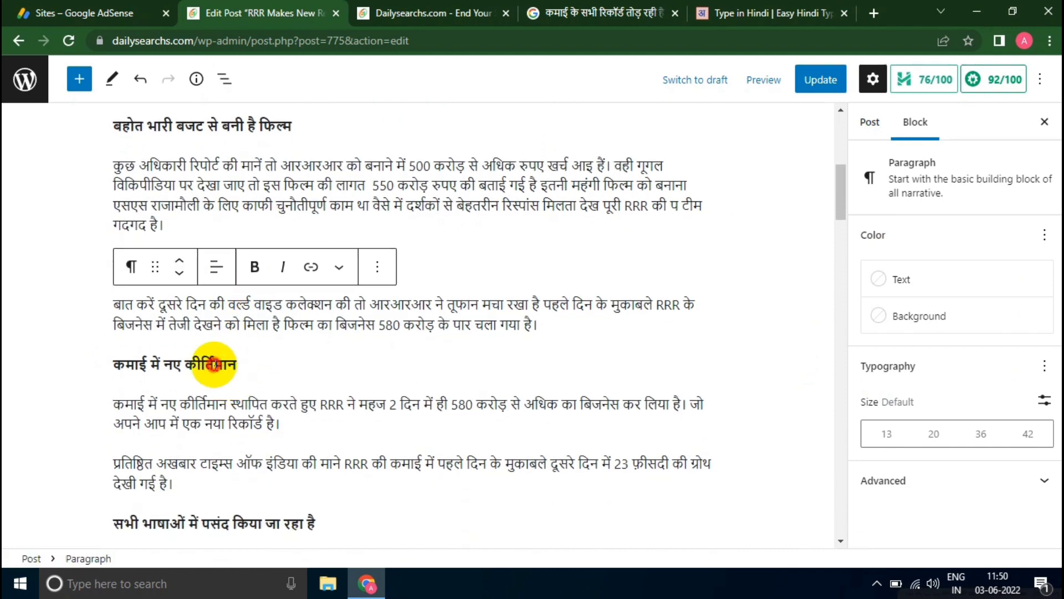
triple_click(214, 365)
right_click(213, 364)
click(291, 185)
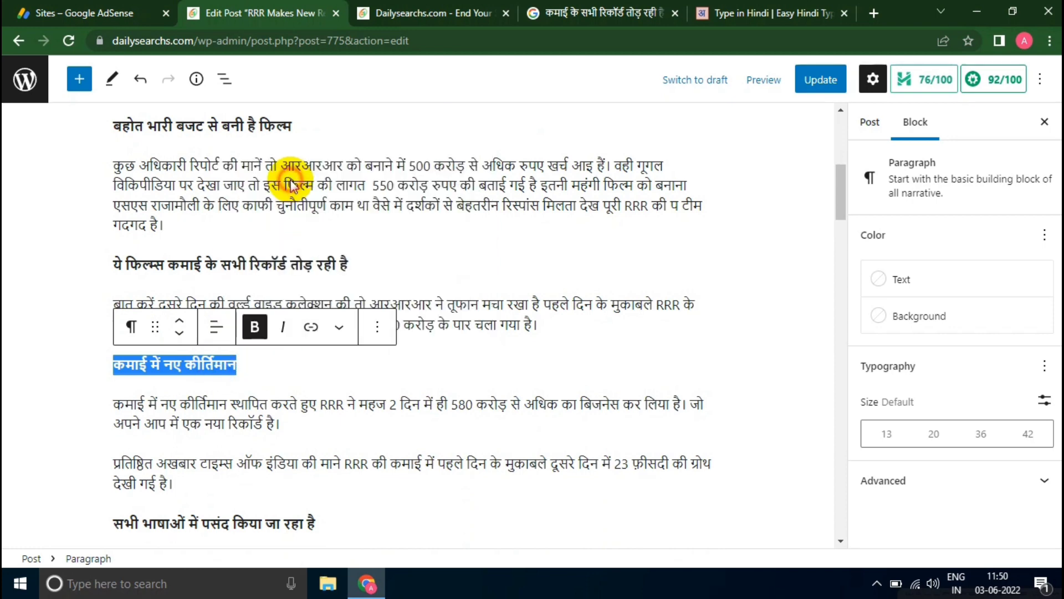
Step: Search Google for "कमाई में नए कीर्तिमान" in place of the previous query and look through the results
click(611, 11)
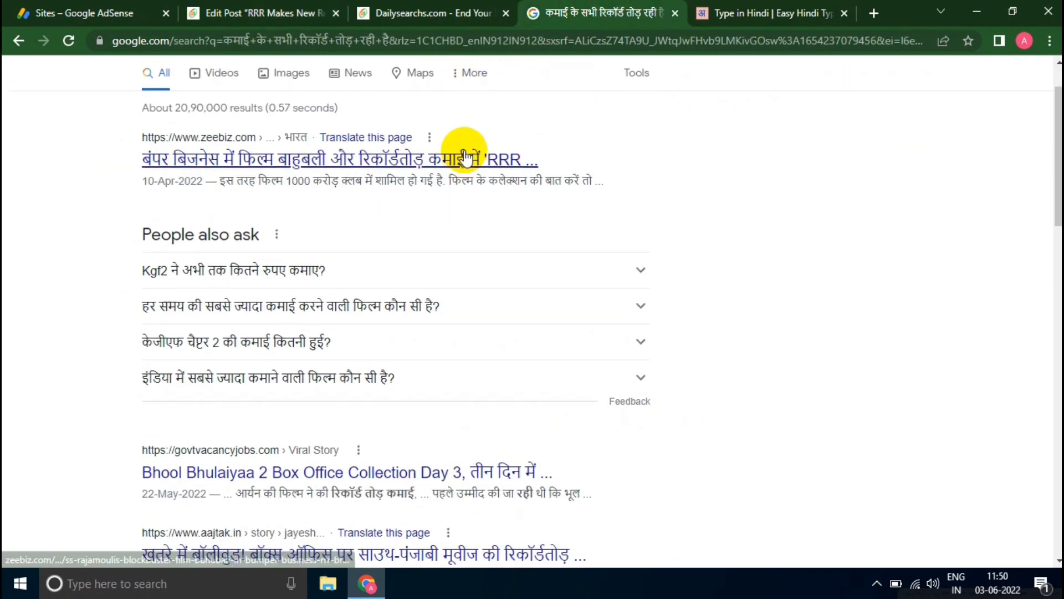
scroll(466, 144, up, 1)
triple_click(465, 94)
right_click(465, 94)
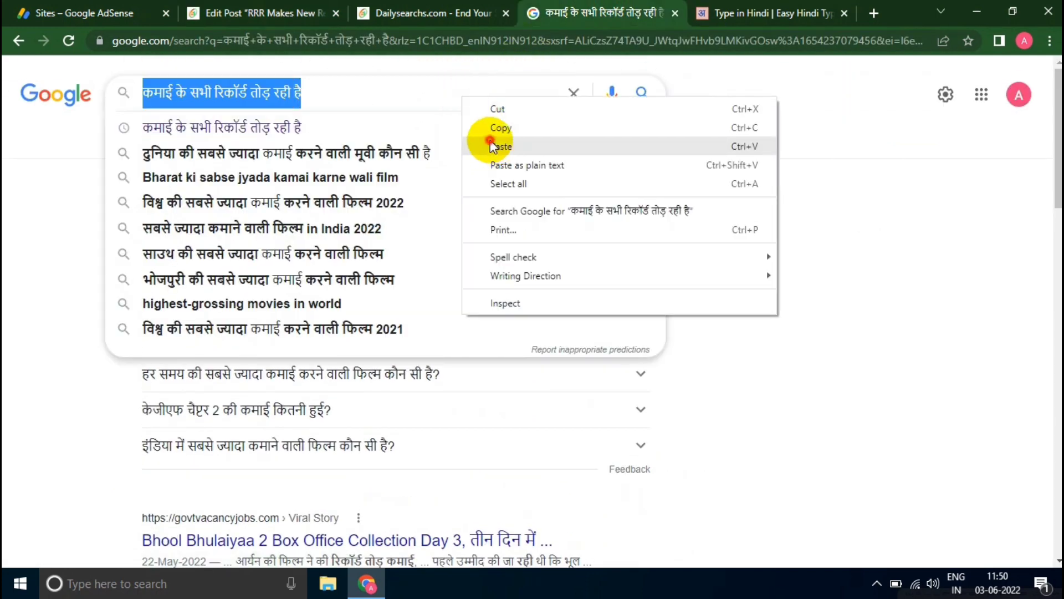
click(490, 140)
key(Return)
click(640, 94)
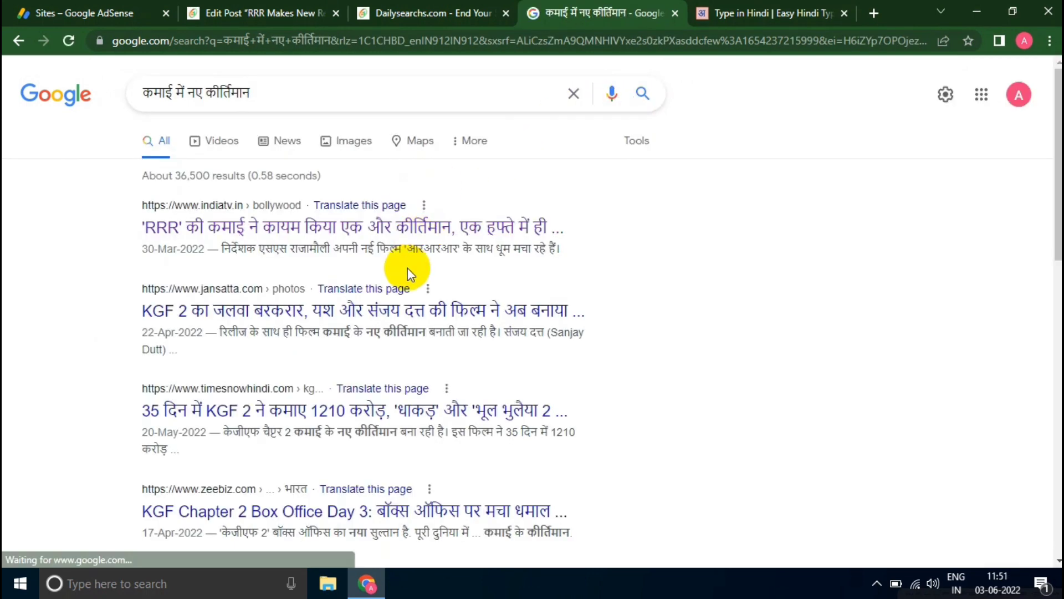
scroll(410, 271, down, 5)
scroll(375, 341, down, 7)
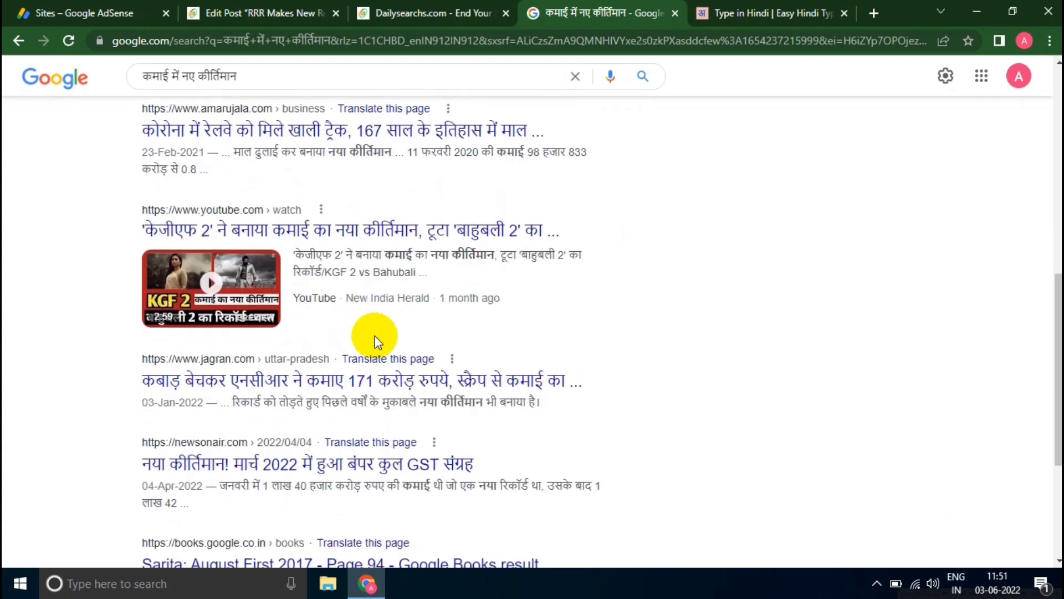
scroll(320, 350, up, 13)
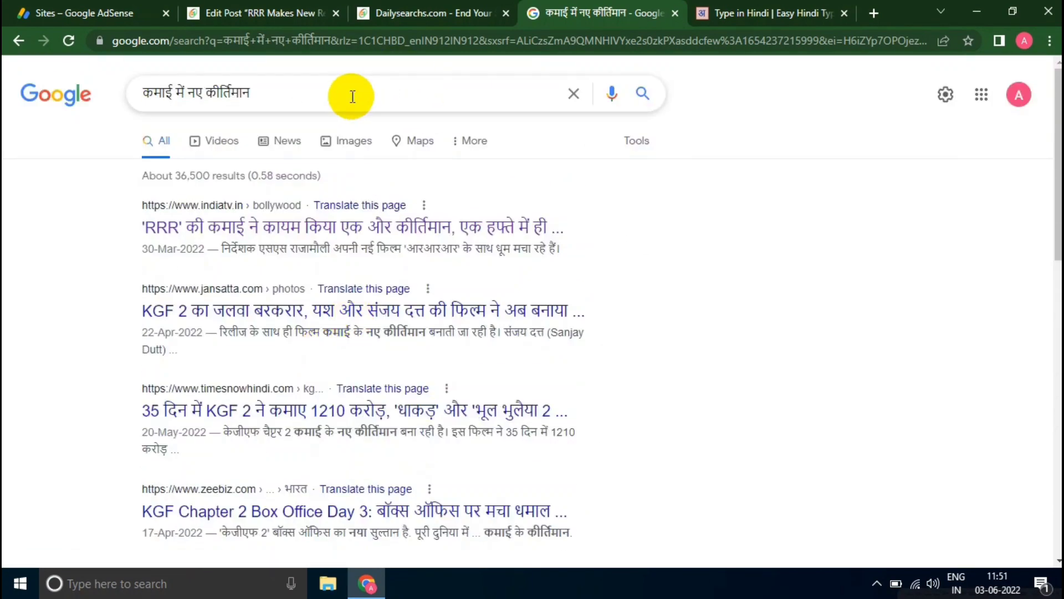
click(351, 97)
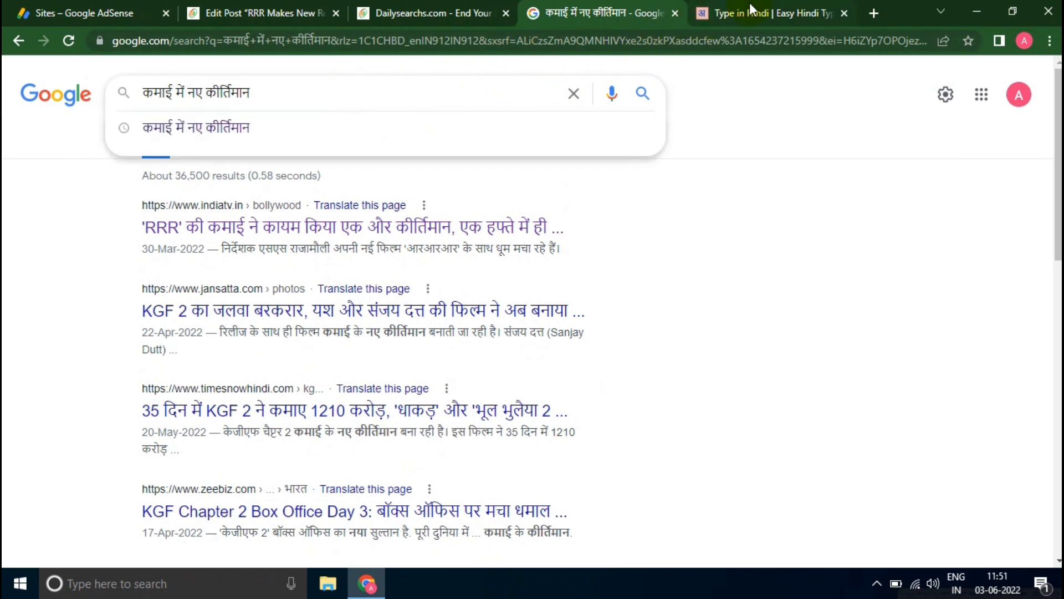
Step: Copy "ये फिल्म्स" again from the Hindi typing page
click(729, 13)
click(103, 327)
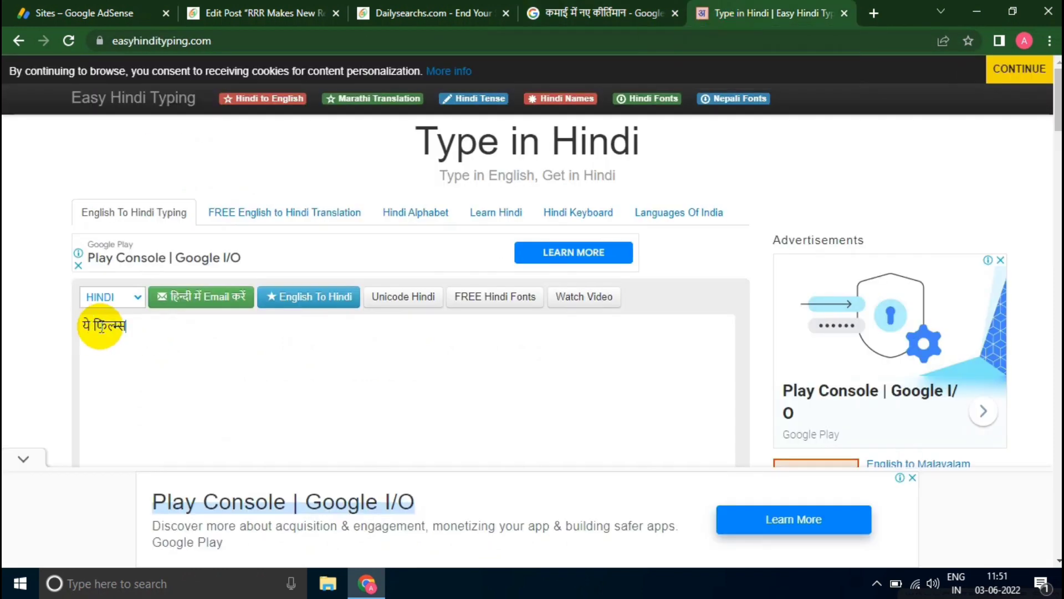
triple_click(101, 327)
right_click(100, 326)
click(139, 360)
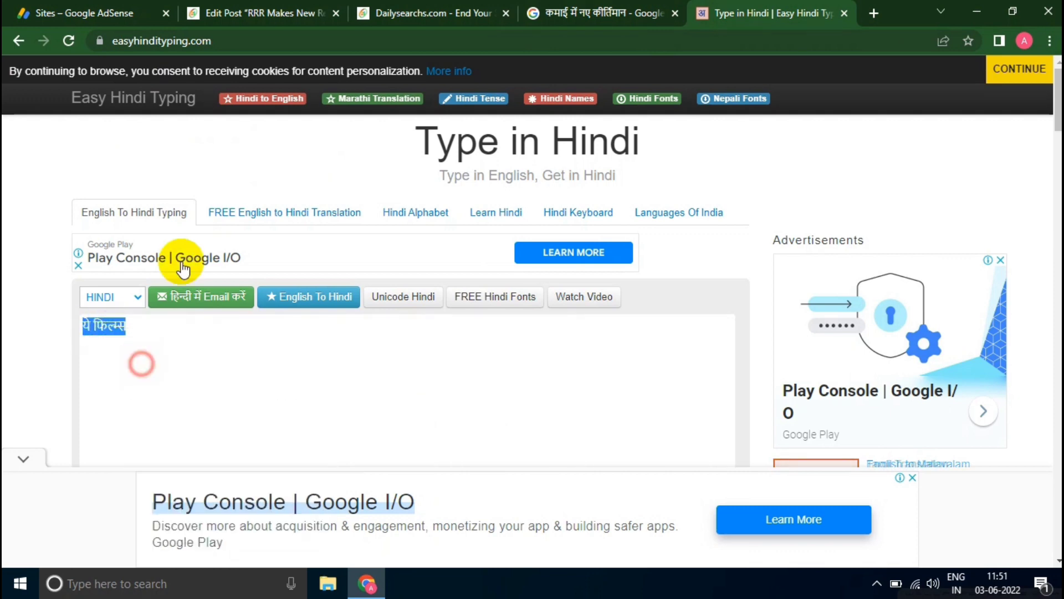
Step: Insert "ये फिल्म्स" before the post's subheading "कमाई में नए कीर्तिमान" and make the whole line bold
click(244, 17)
click(116, 365)
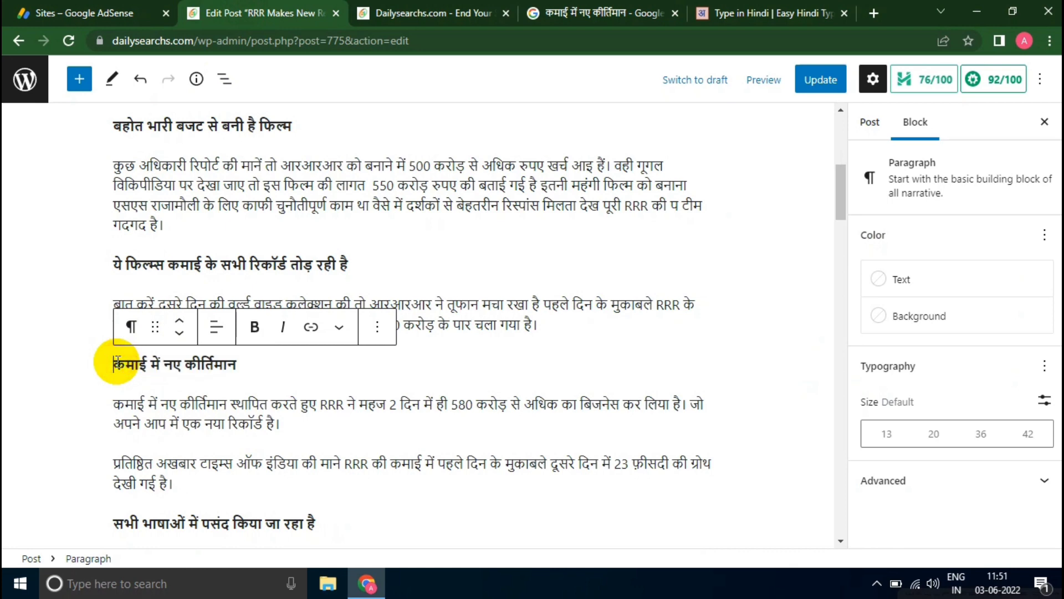
key(ctrl+v)
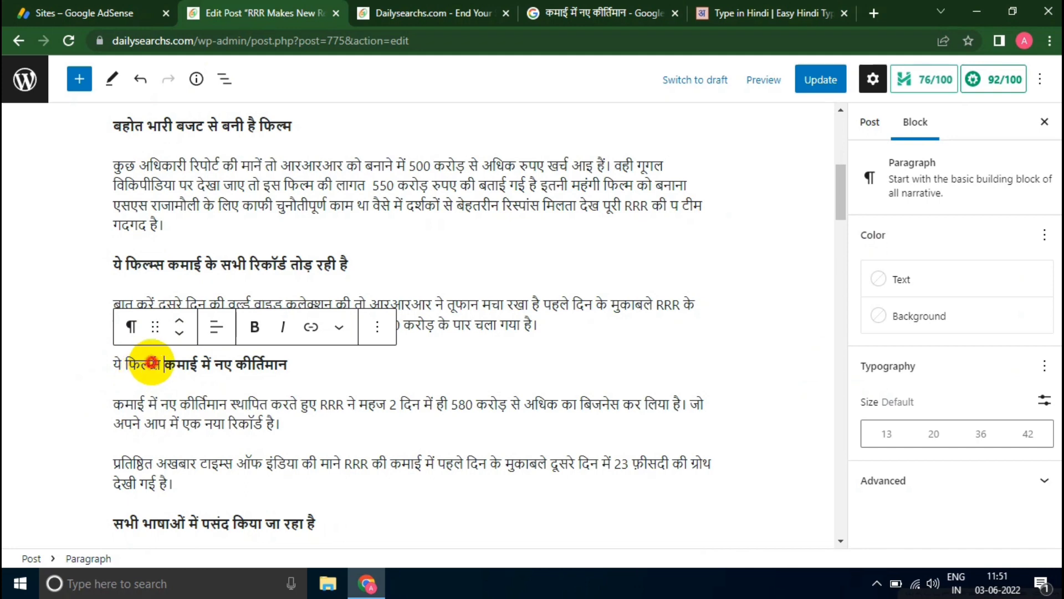
triple_click(151, 362)
click(254, 326)
click(306, 370)
Step: Copy the post's subheading "सभी भाषाओं में पसंद किया जा रहा है"
scroll(278, 388, down, 3)
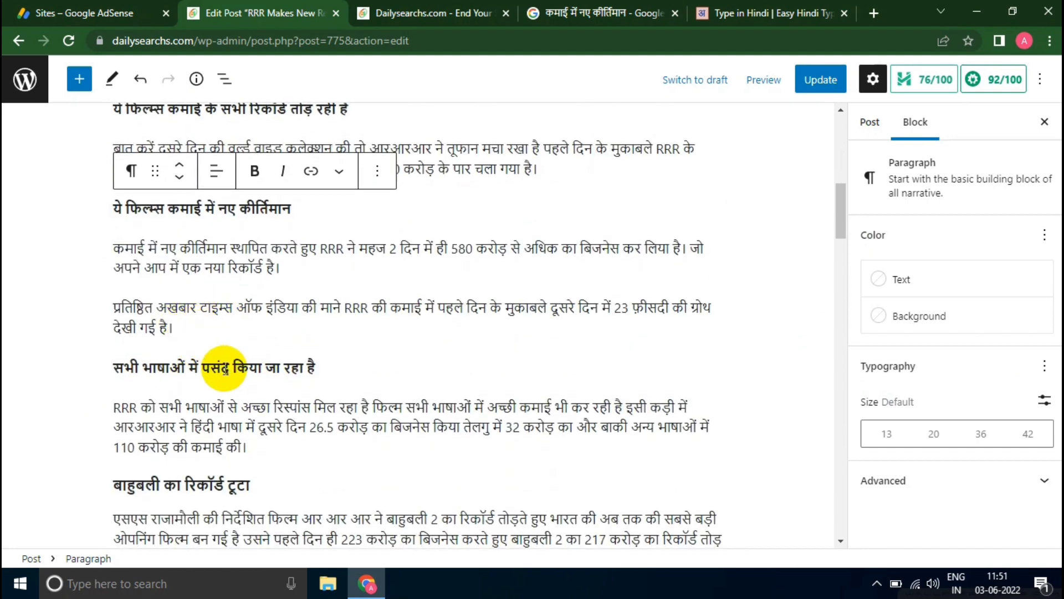
triple_click(225, 369)
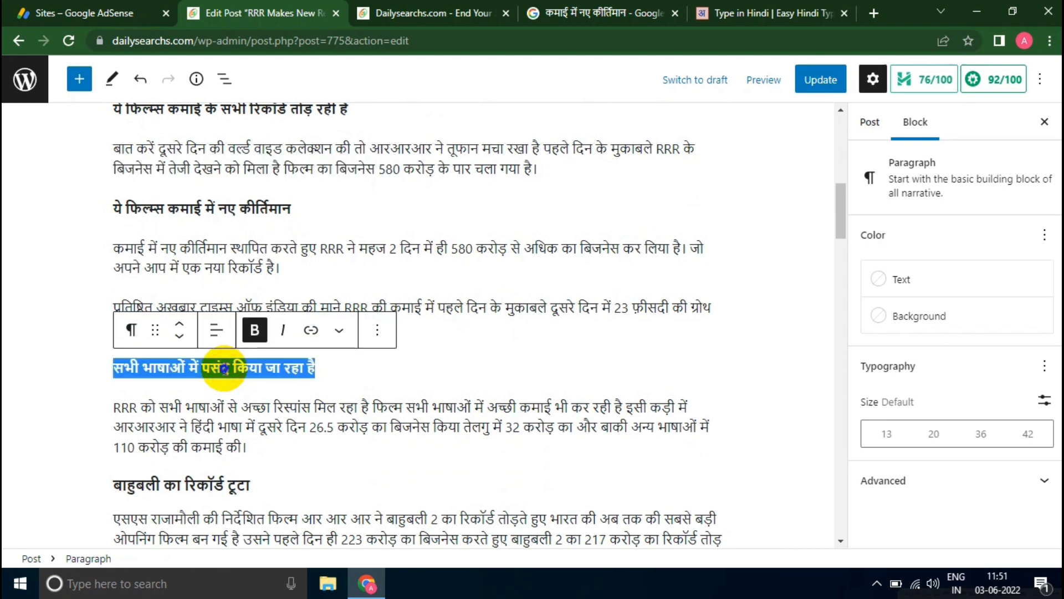
right_click(224, 369)
click(271, 184)
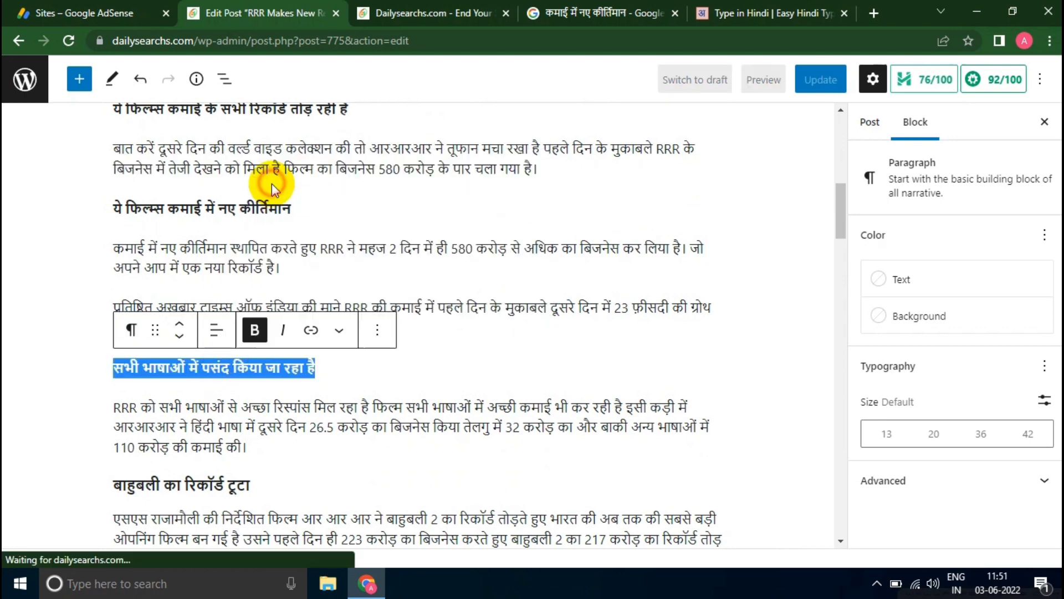
Step: Search Google for "सभी भाषाओं में पसंद किया जा रहा है" in place of the previous query and look through the results
click(630, 12)
triple_click(413, 90)
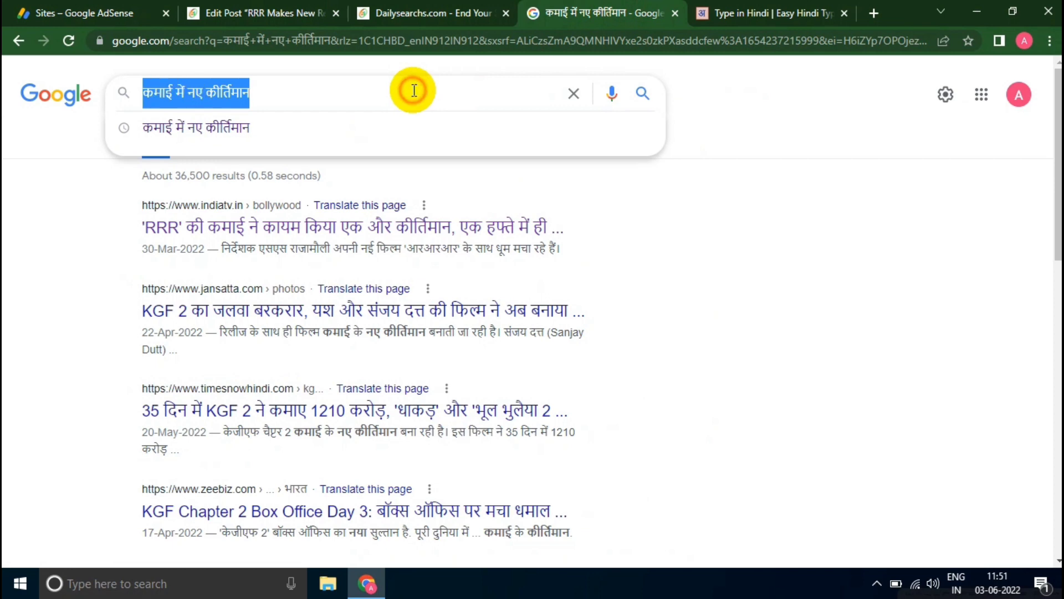
right_click(414, 90)
click(456, 139)
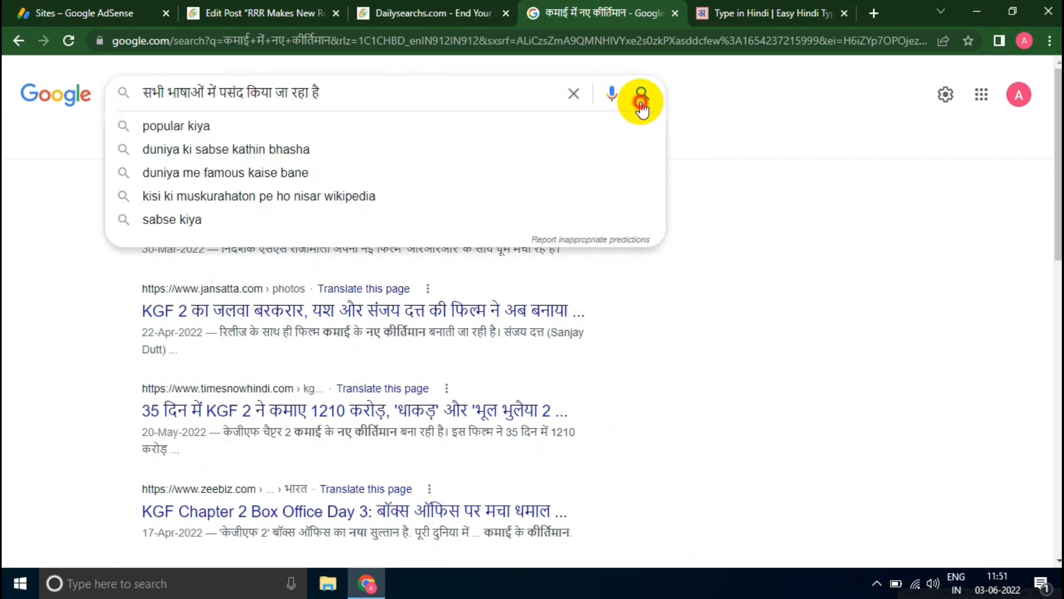
click(641, 105)
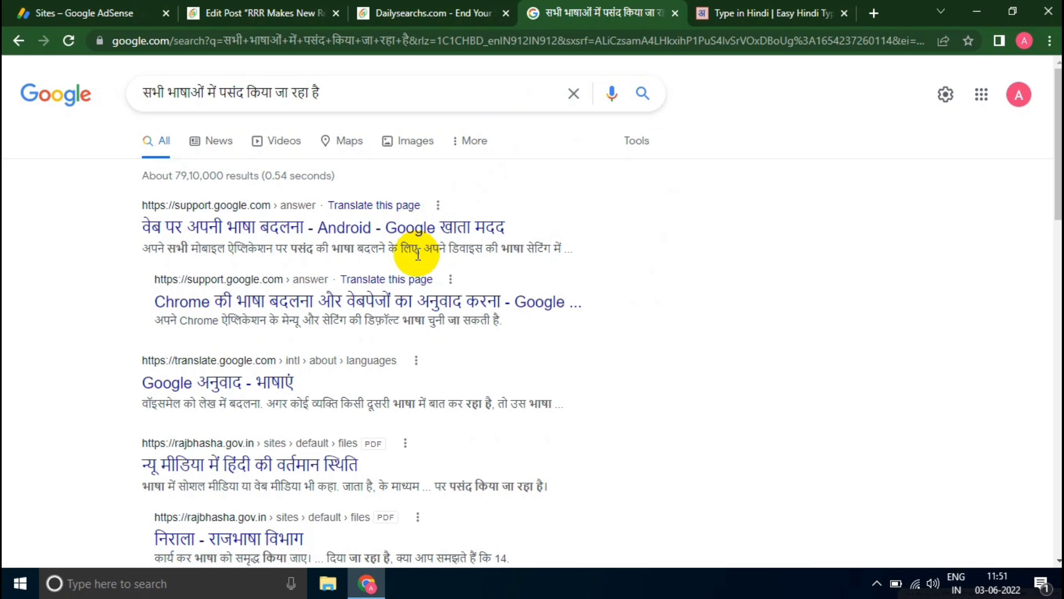
scroll(418, 254, down, 5)
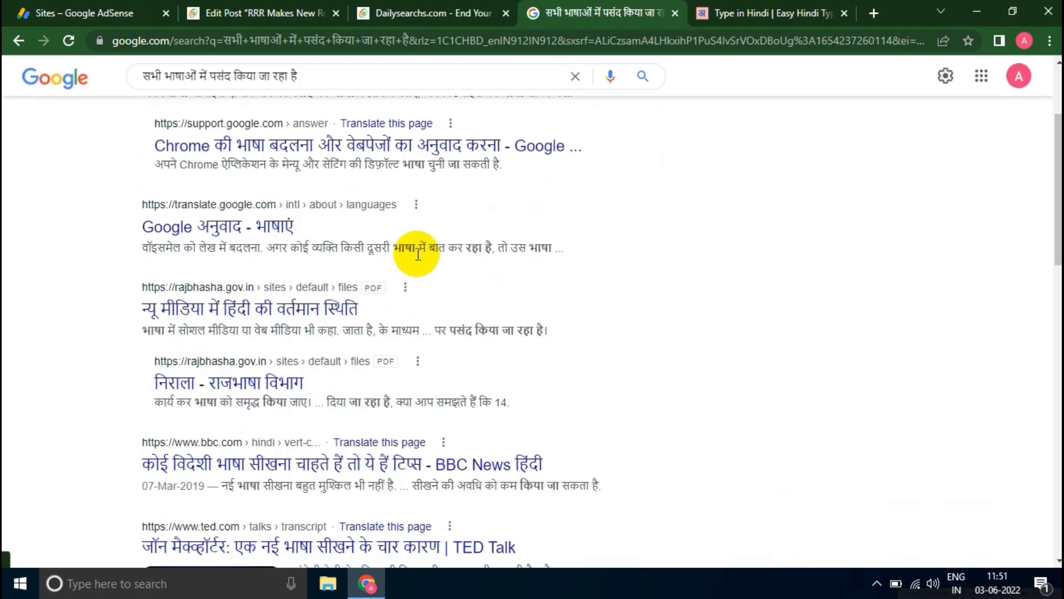
scroll(418, 254, down, 8)
scroll(418, 254, up, 10)
scroll(420, 260, up, 2)
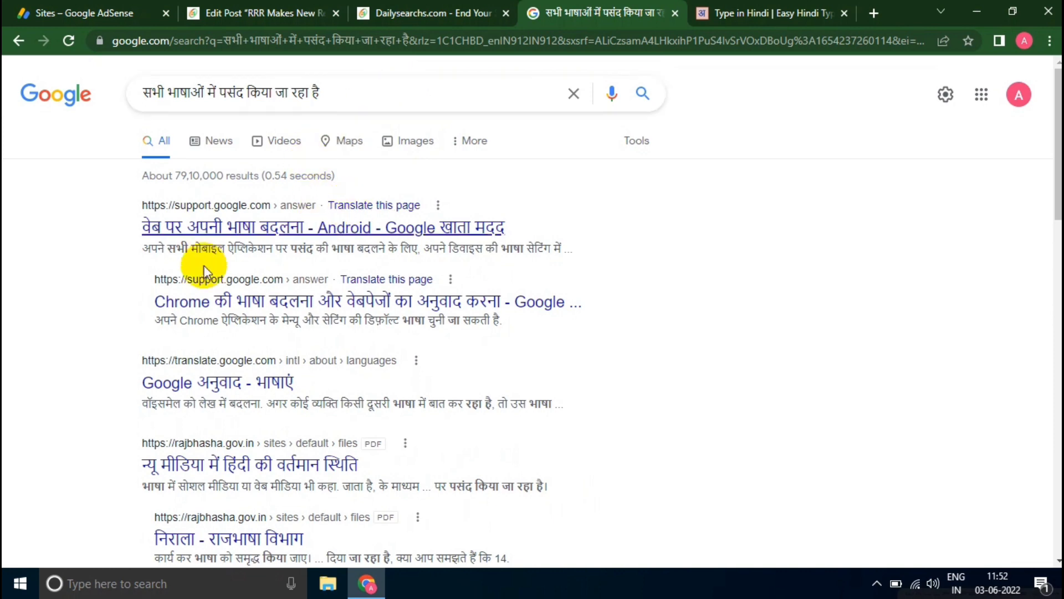
click(261, 99)
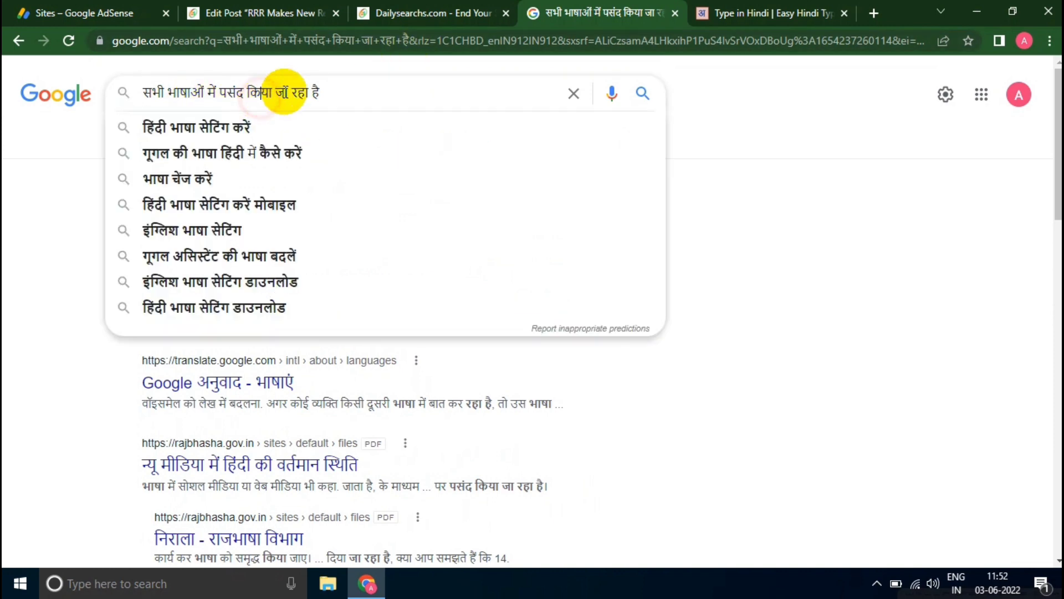
scroll(6, 291, down, 1)
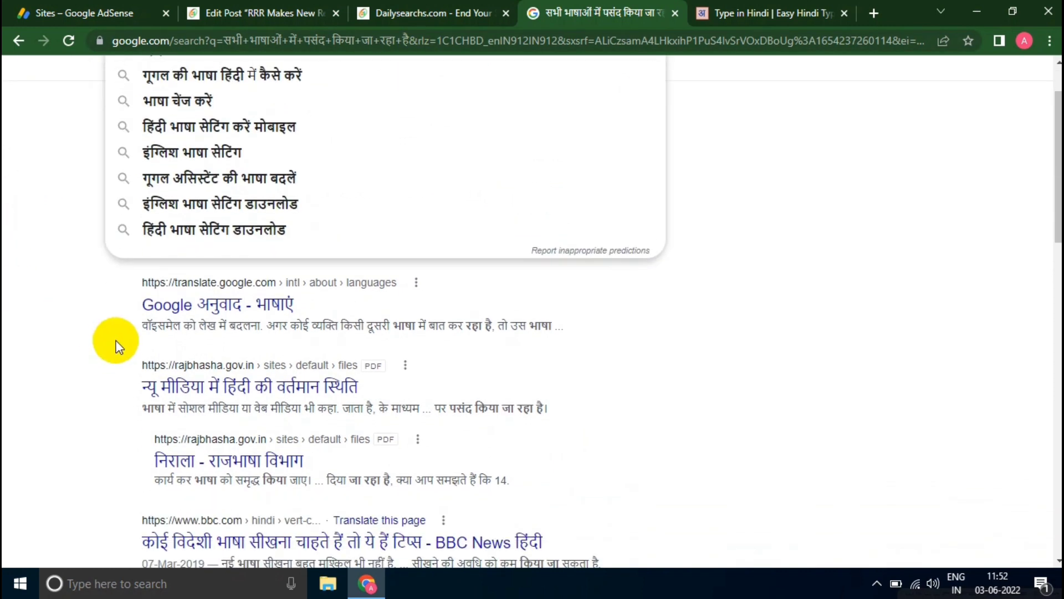
scroll(294, 340, up, 1)
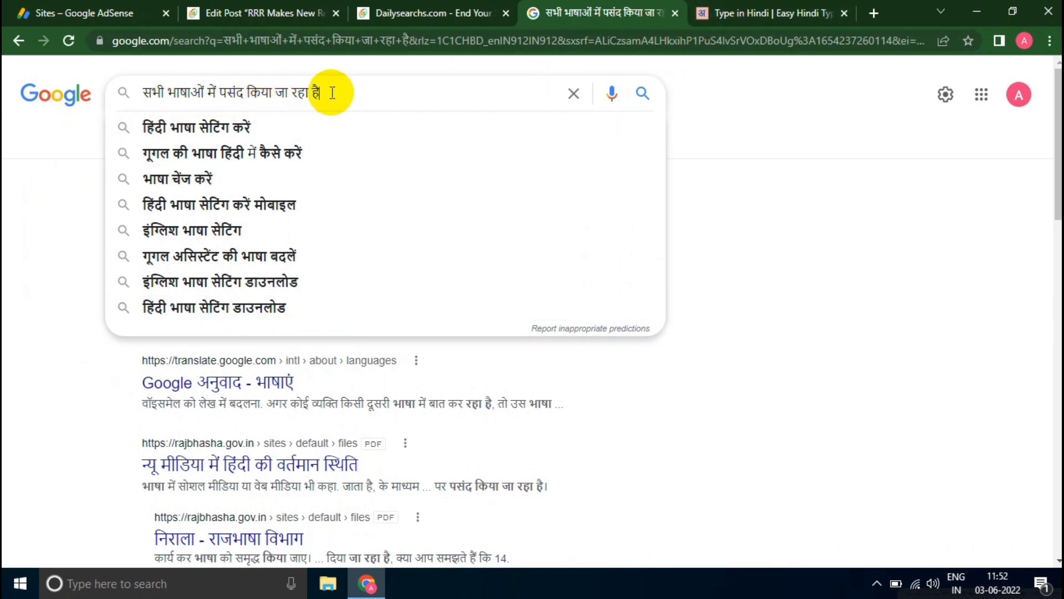
Step: Replace the text on the Hindi typing page with "पुरे भारत" and copy it
click(722, 12)
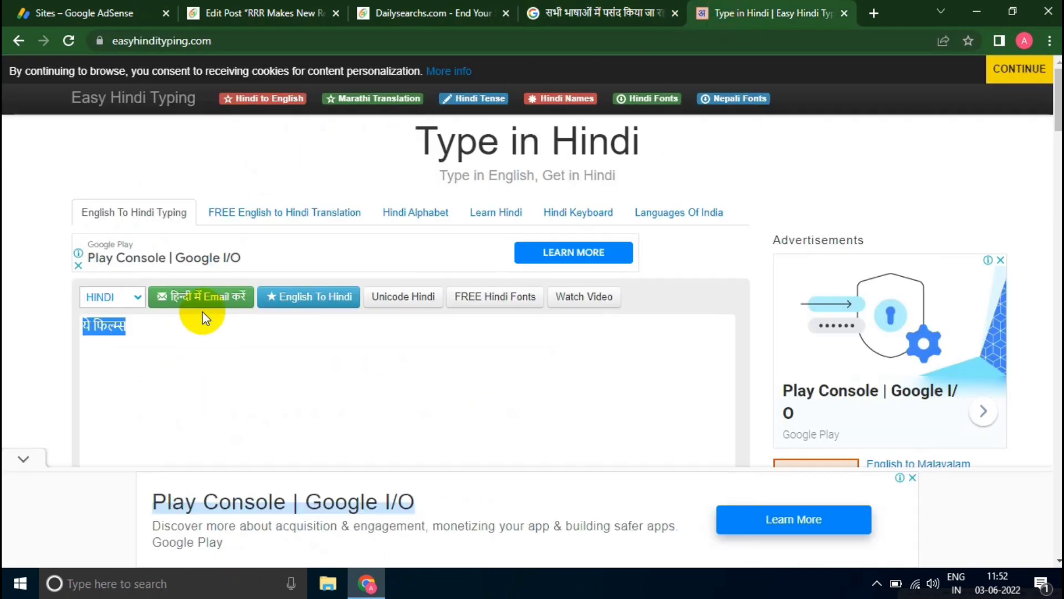
key(BackSpace)
text(p)
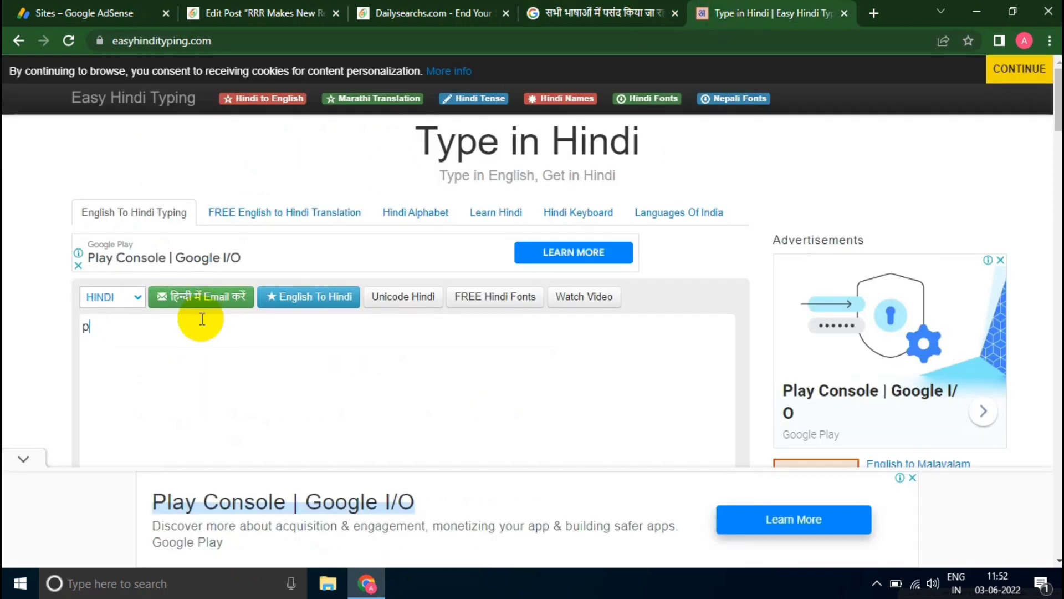
text(ure bharat)
key(ctrl+a)
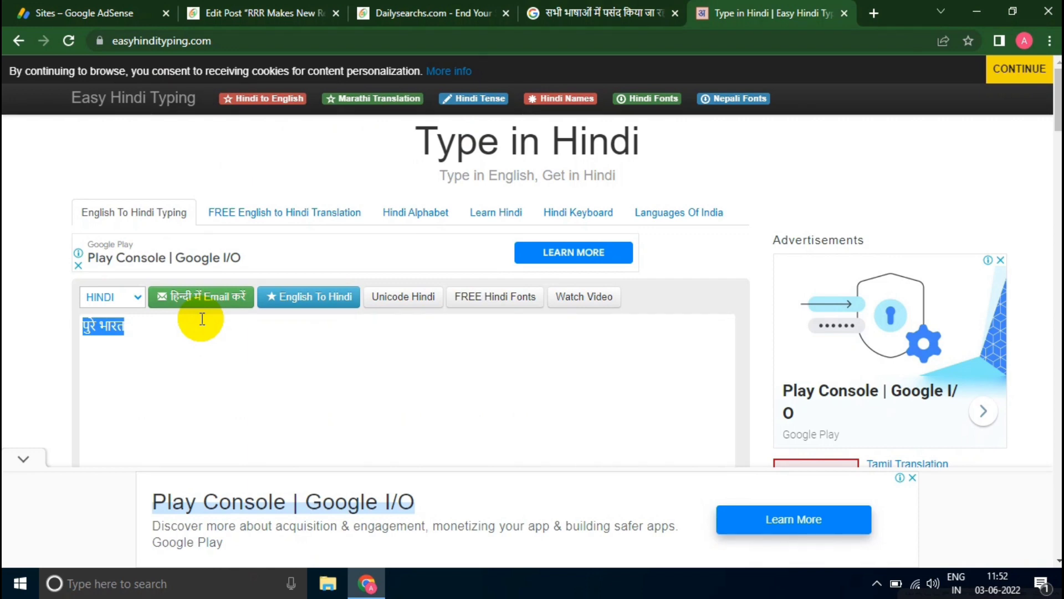
right_click(205, 320)
click(227, 348)
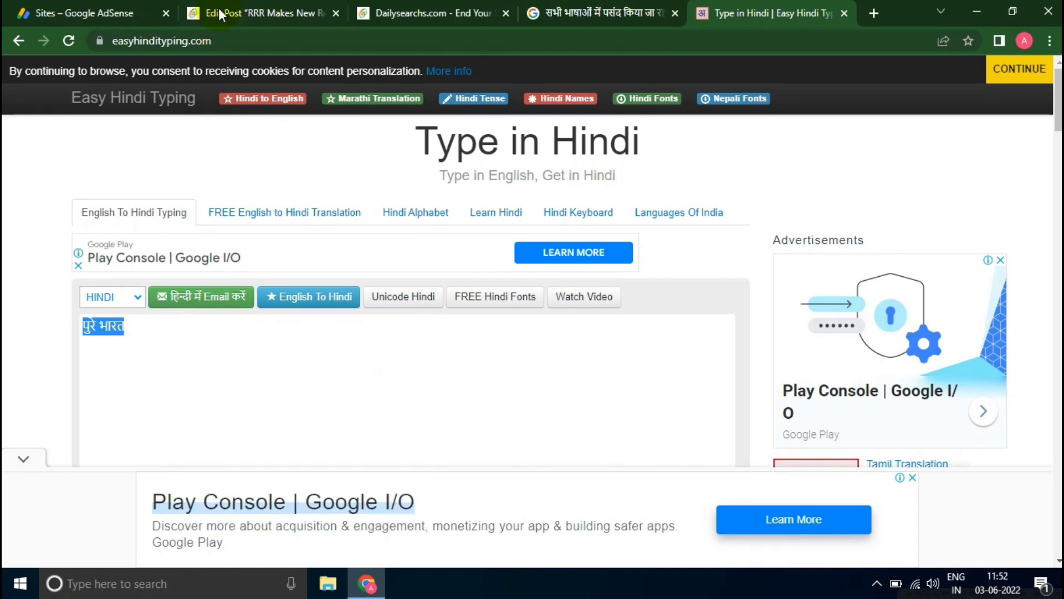
Step: Insert "पुरे भारत" before the post's subheading "सभी भाषाओं में पसंद किया जा रहा है" and make the whole line bold
click(219, 8)
click(124, 365)
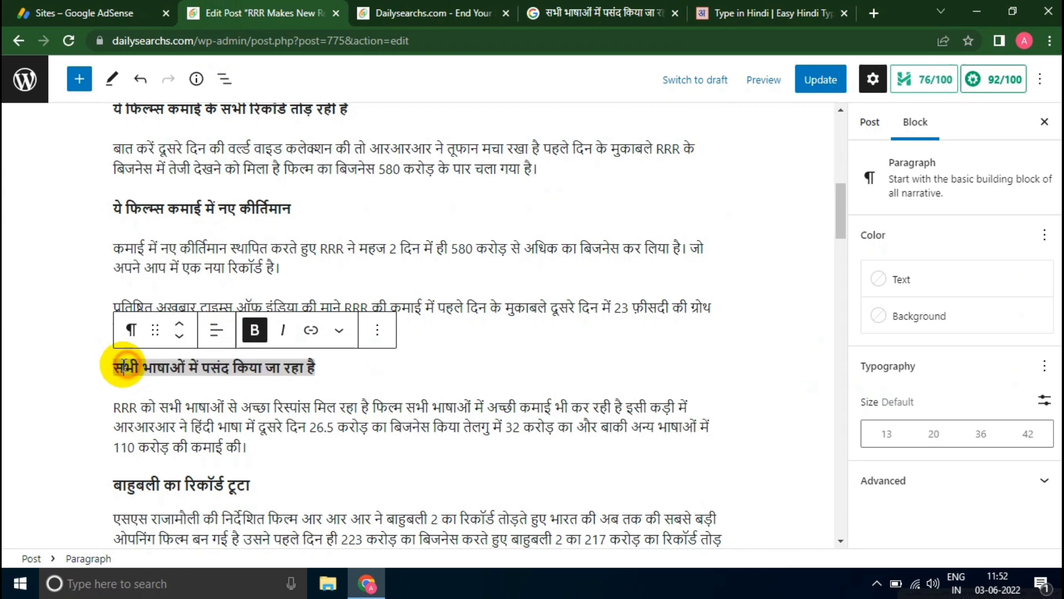
click(114, 367)
key(ctrl+v)
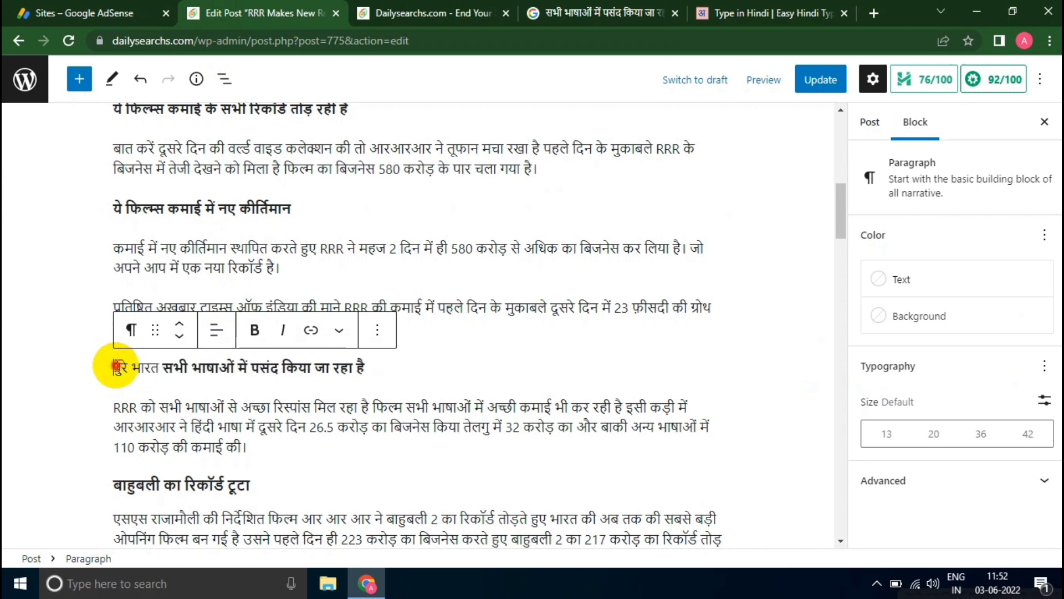
triple_click(116, 367)
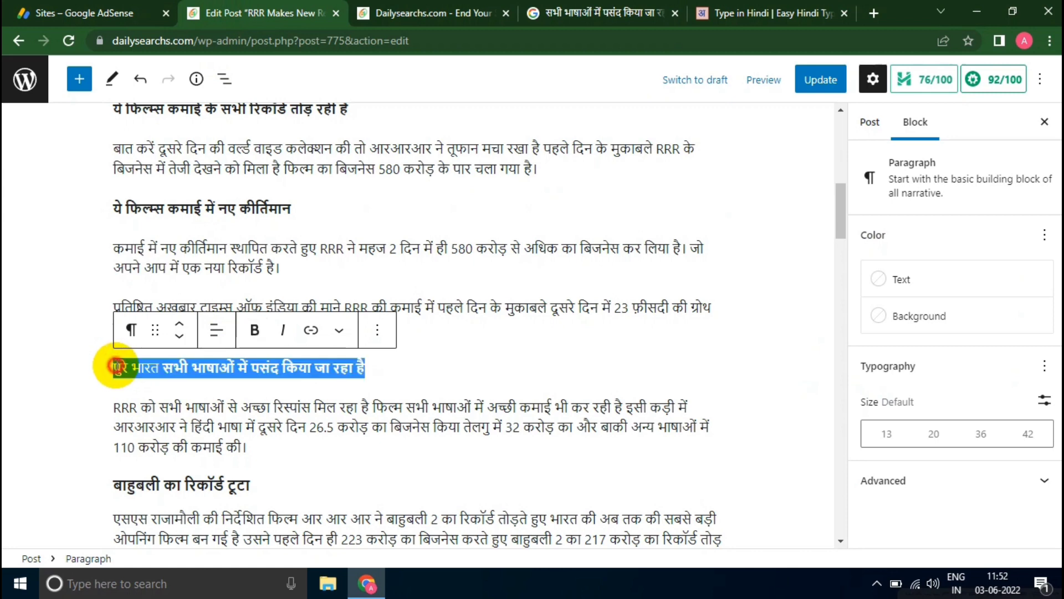
click(250, 332)
click(222, 400)
Step: Copy the post's heading "बाहुबली का रिकॉर्ड टूटा"
scroll(222, 401, down, 4)
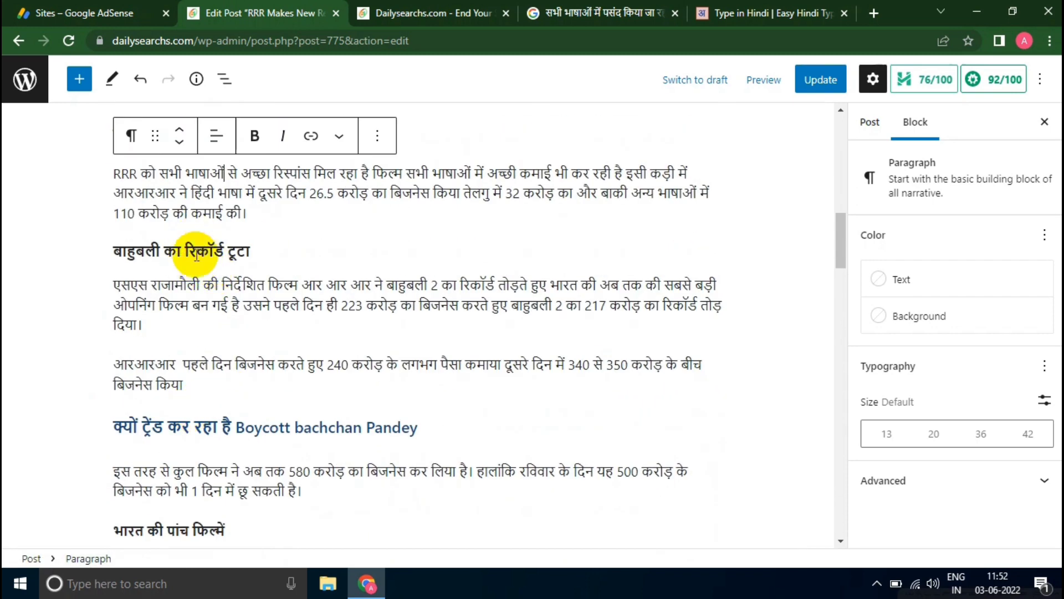
triple_click(192, 251)
right_click(217, 251)
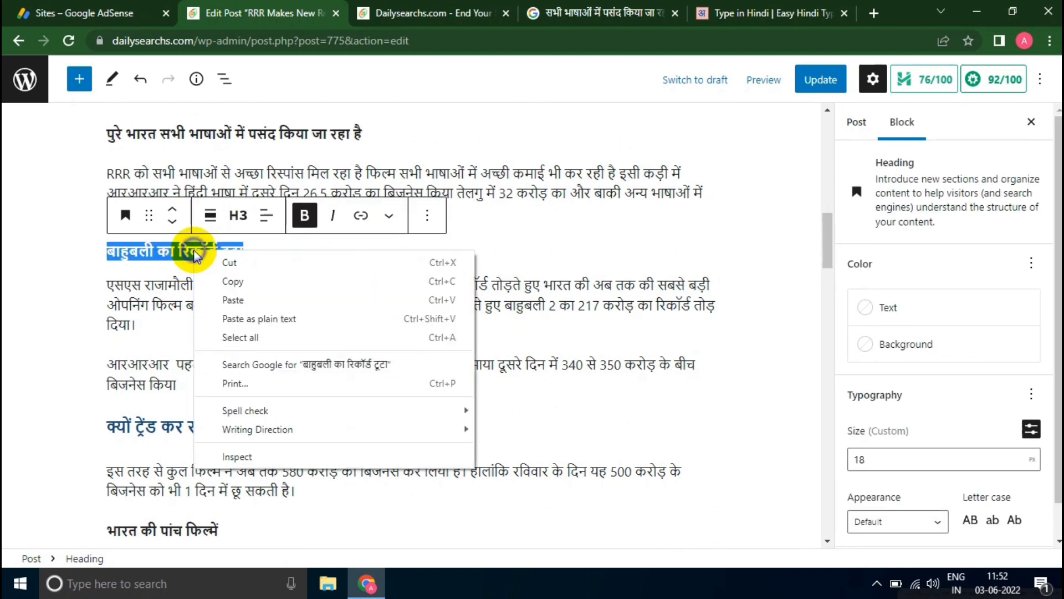
click(219, 281)
Step: Search Google for "बाहुबली का रिकॉर्ड टूटा" in place of the previous query and look through the results
click(577, 13)
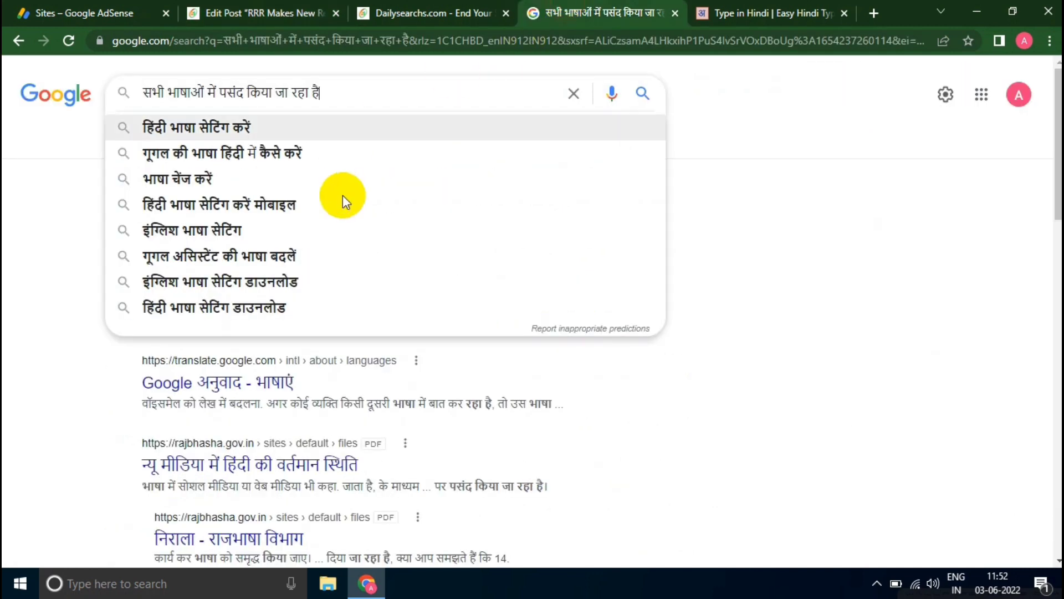
double_click(332, 96)
triple_click(332, 96)
right_click(333, 96)
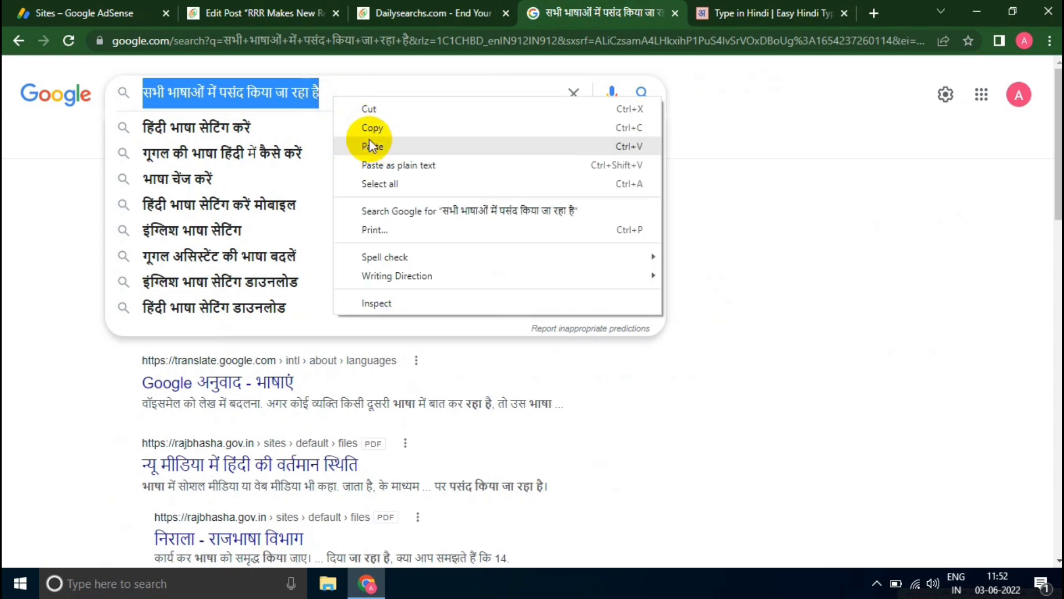
click(371, 147)
key(Return)
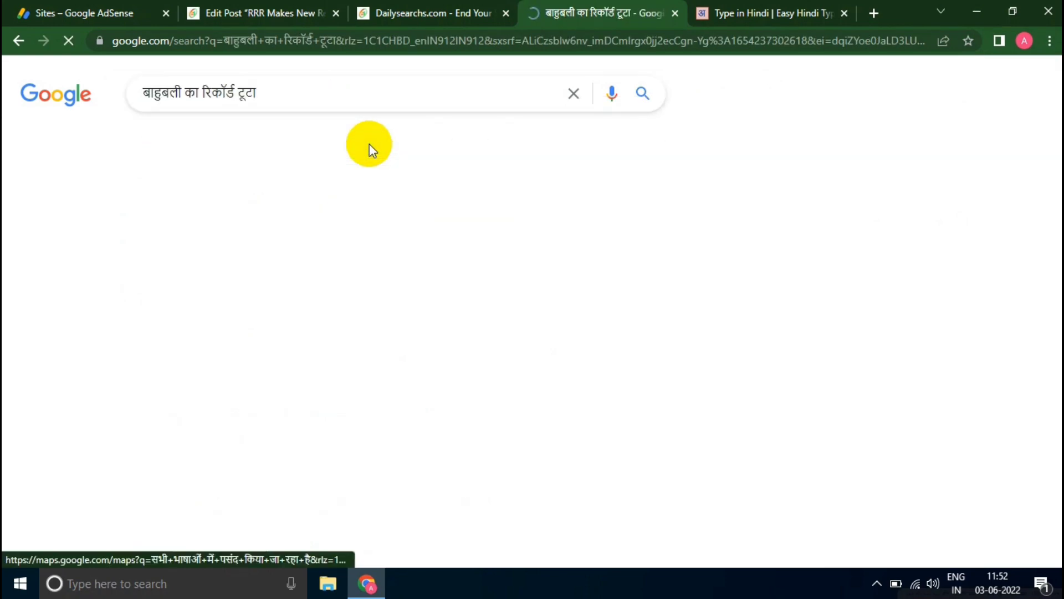
scroll(403, 304, down, 4)
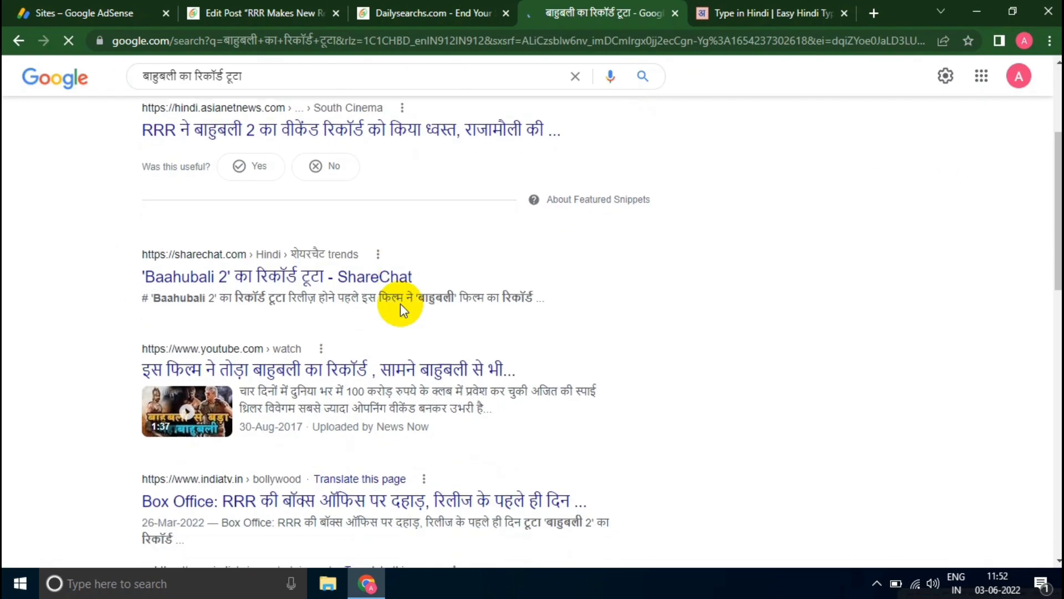
scroll(400, 304, down, 7)
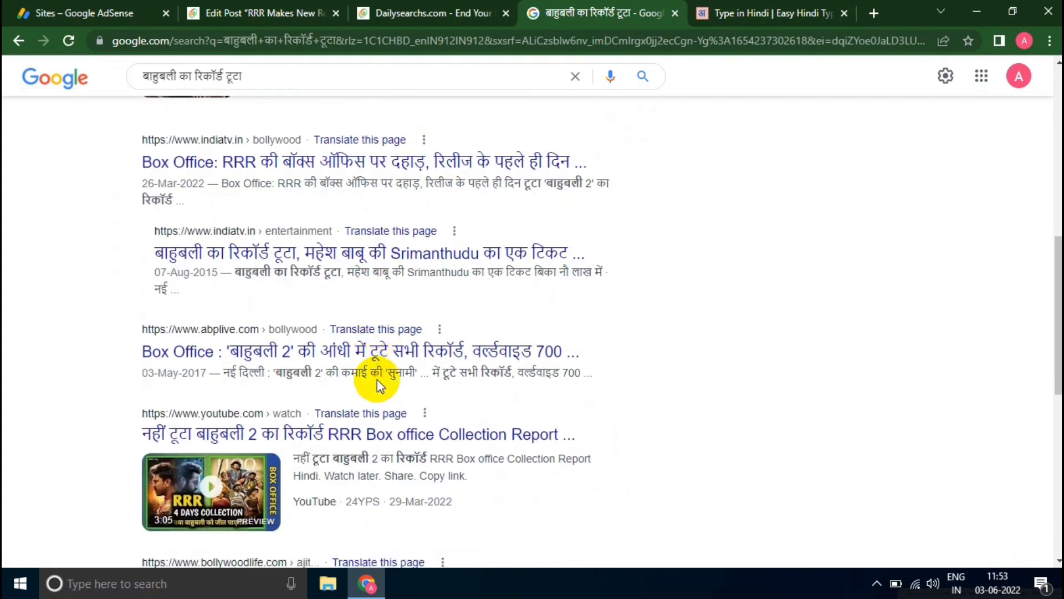
scroll(377, 379, up, 10)
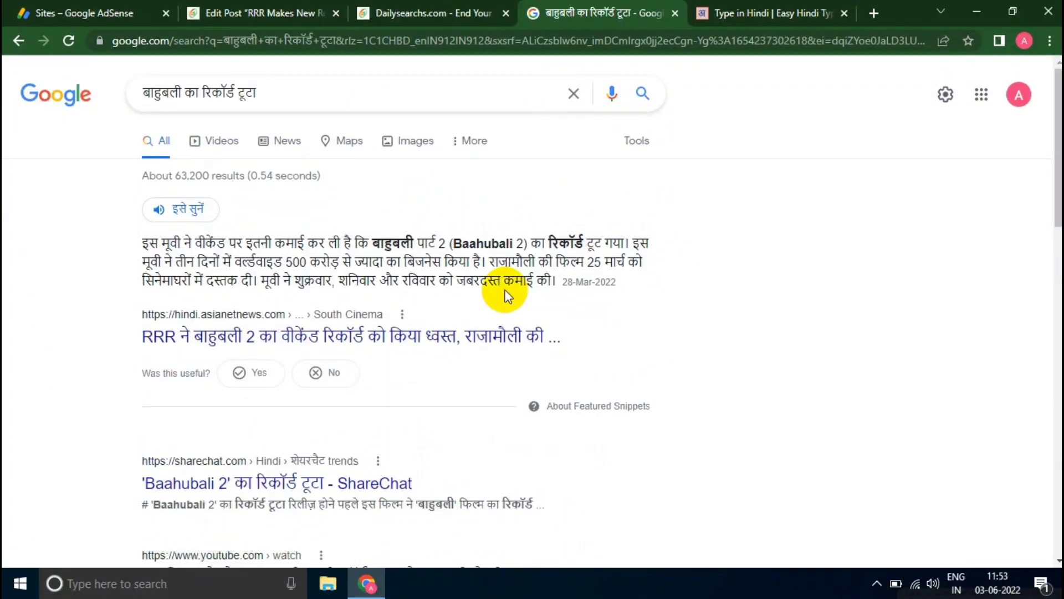
Step: Update the post with its reworded subheadings and go back to the list of all posts
click(277, 12)
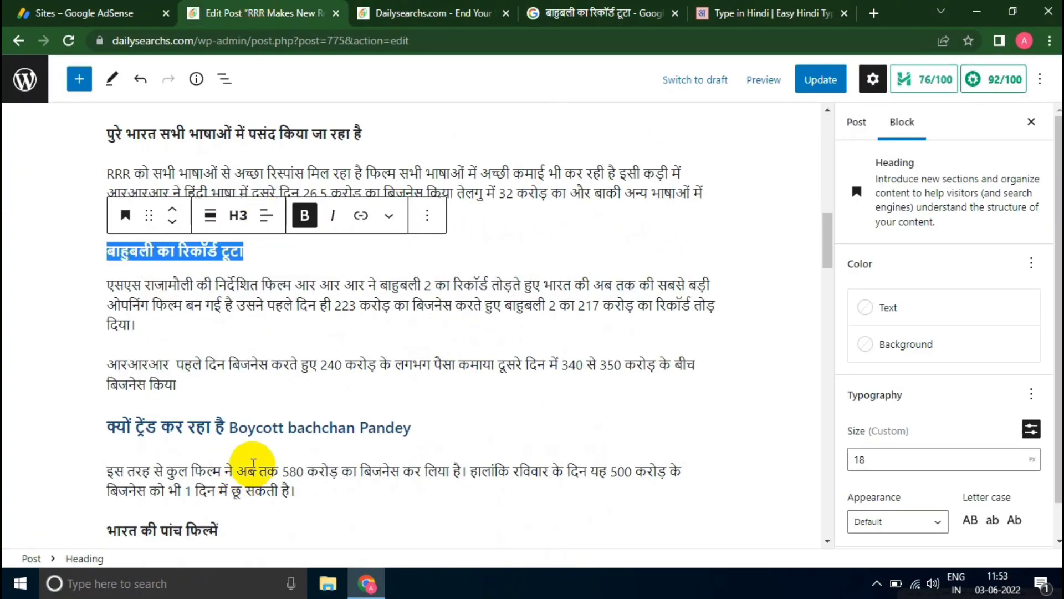
scroll(264, 447, down, 3)
scroll(281, 383, down, 6)
scroll(281, 382, up, 5)
scroll(282, 383, up, 3)
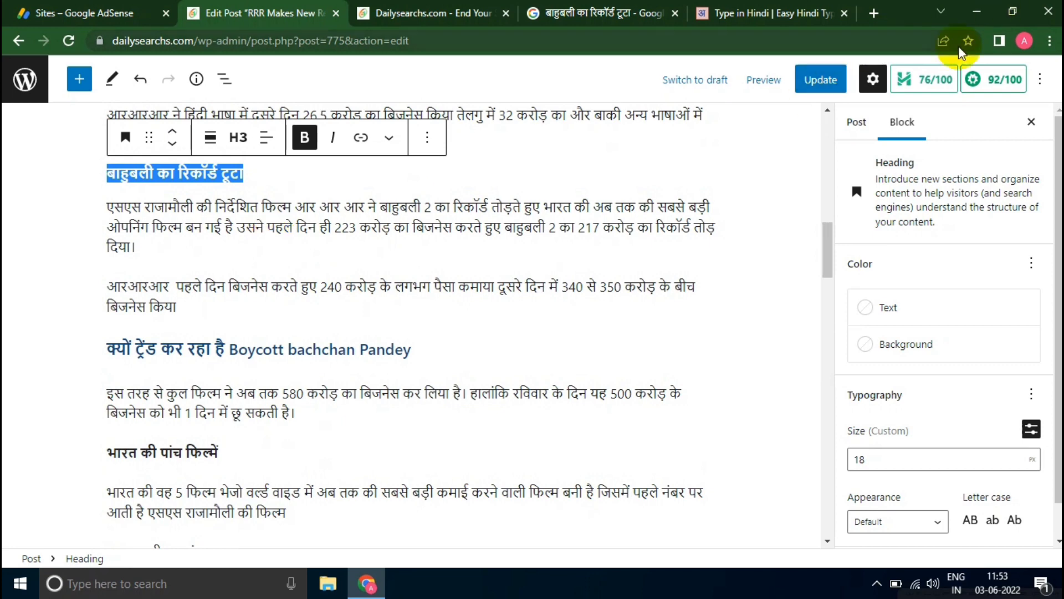
click(820, 79)
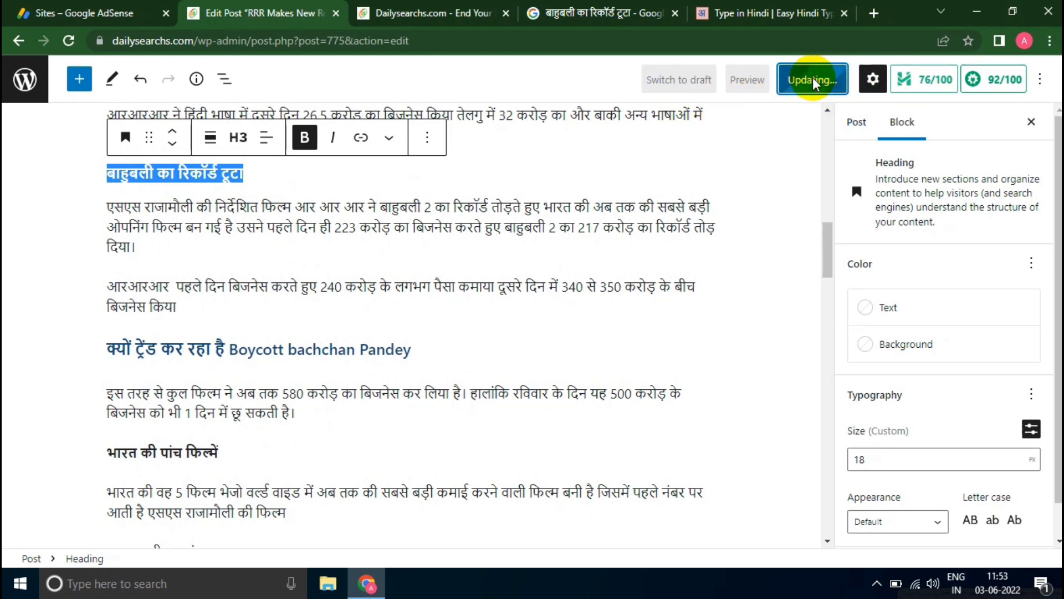
click(32, 39)
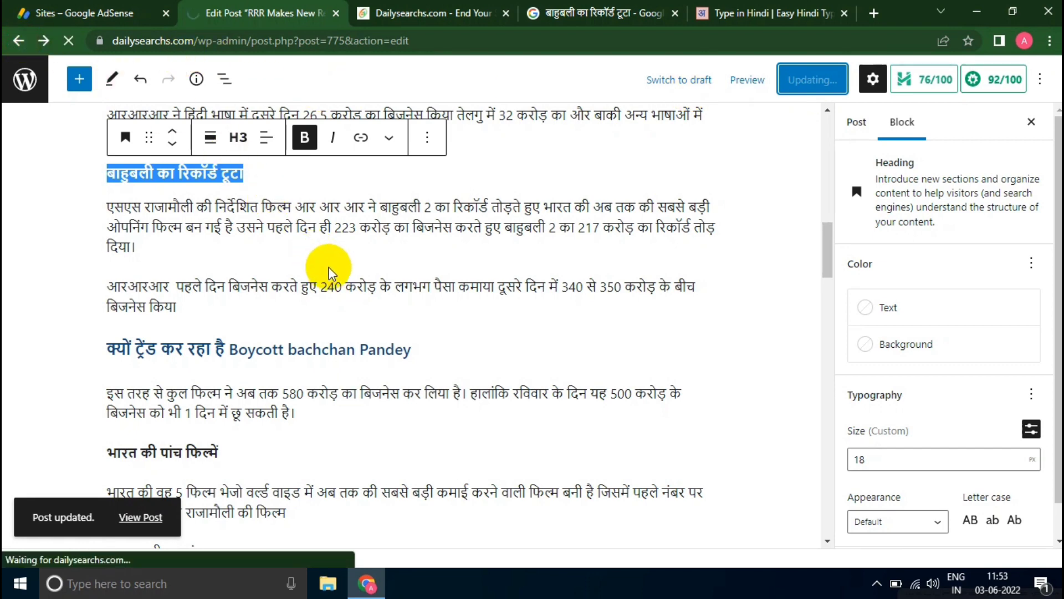
scroll(338, 272, up, 5)
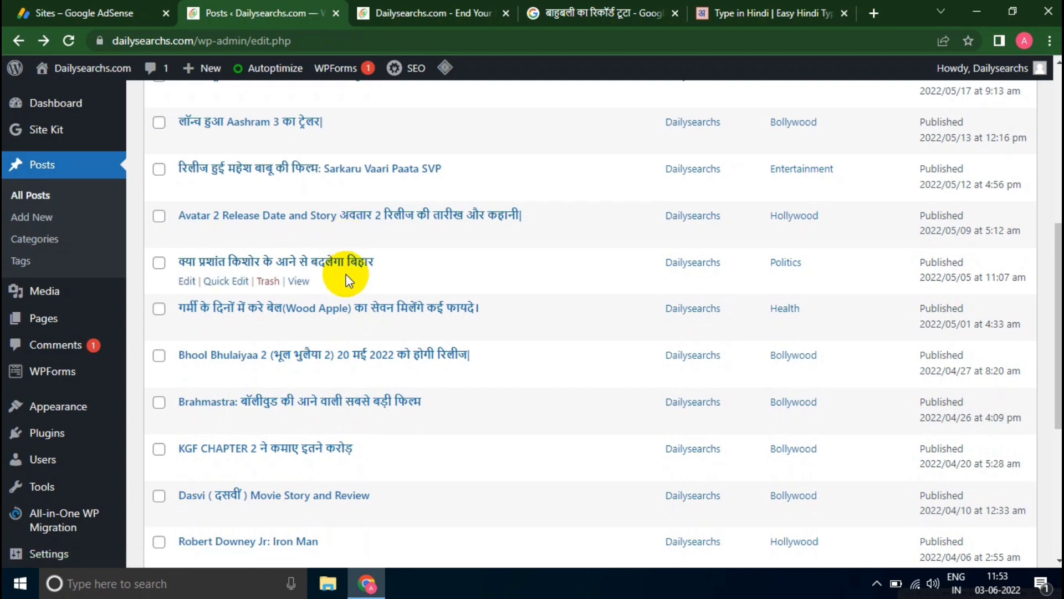
Step: Confirm in AdSense that the policy violations on dailysearchs.com are fixed and request a review of the site
click(92, 13)
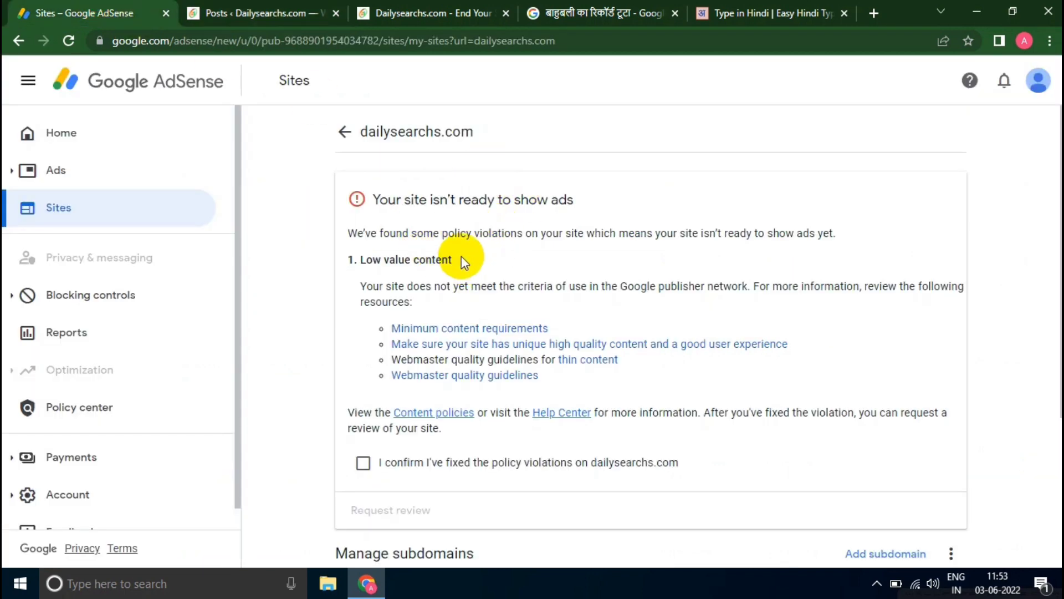
scroll(461, 256, down, 1)
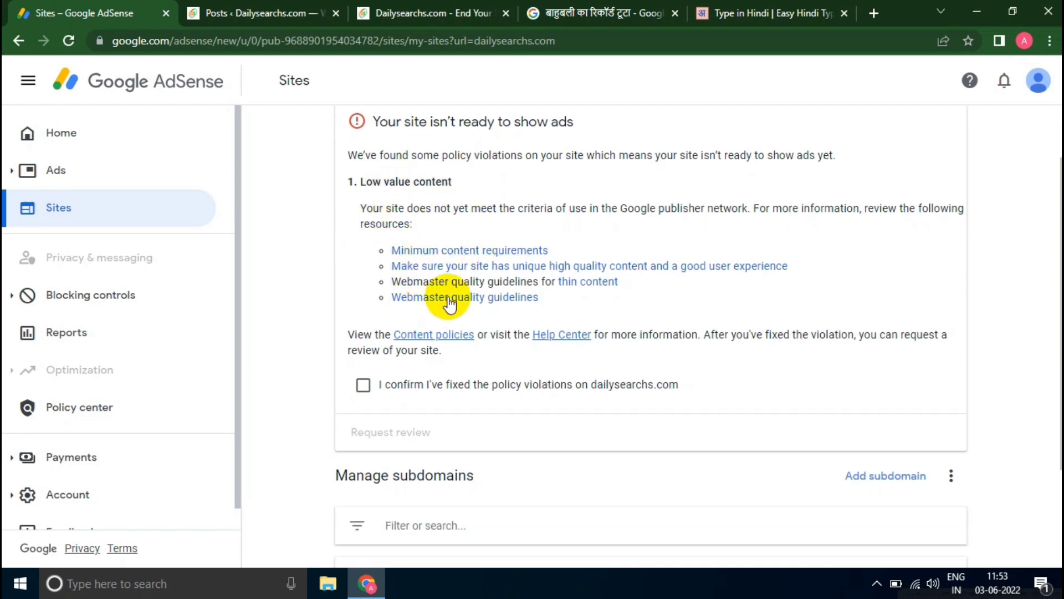
click(417, 388)
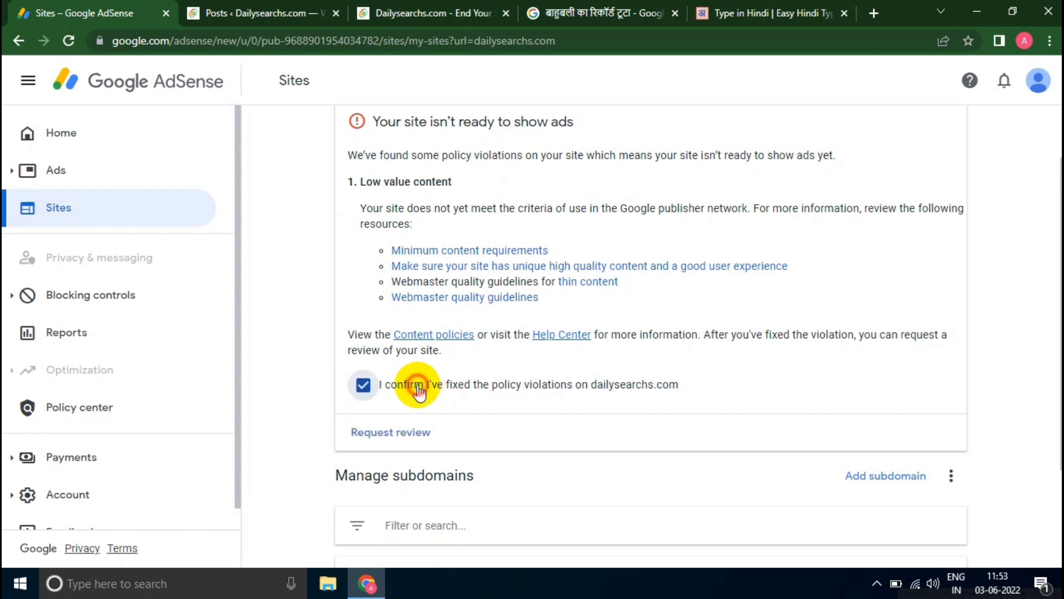
click(392, 436)
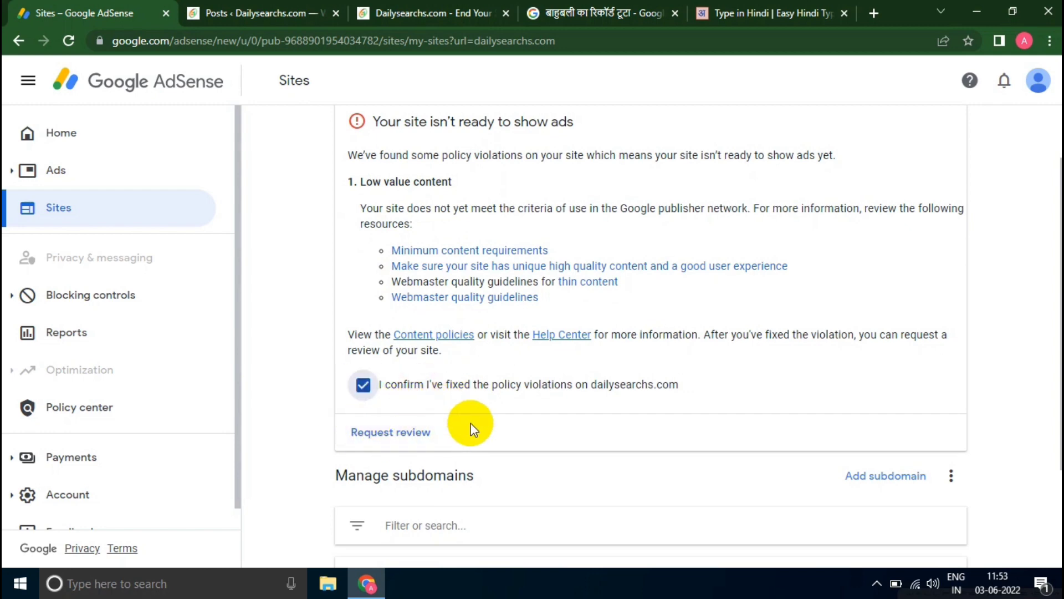